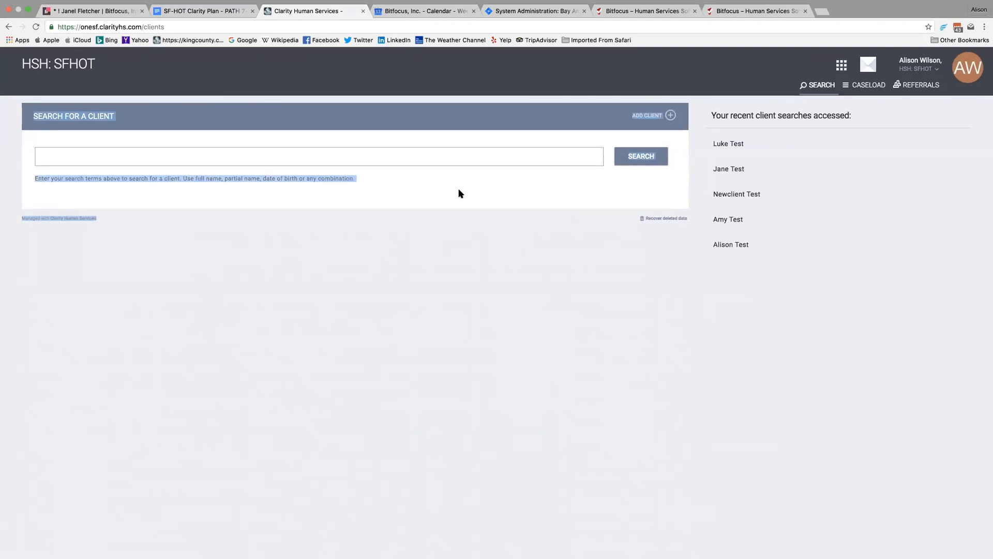
Look over the blank form for creating a new client and return to the client search.
{"action": "left_click", "coordinate": [671, 119]}
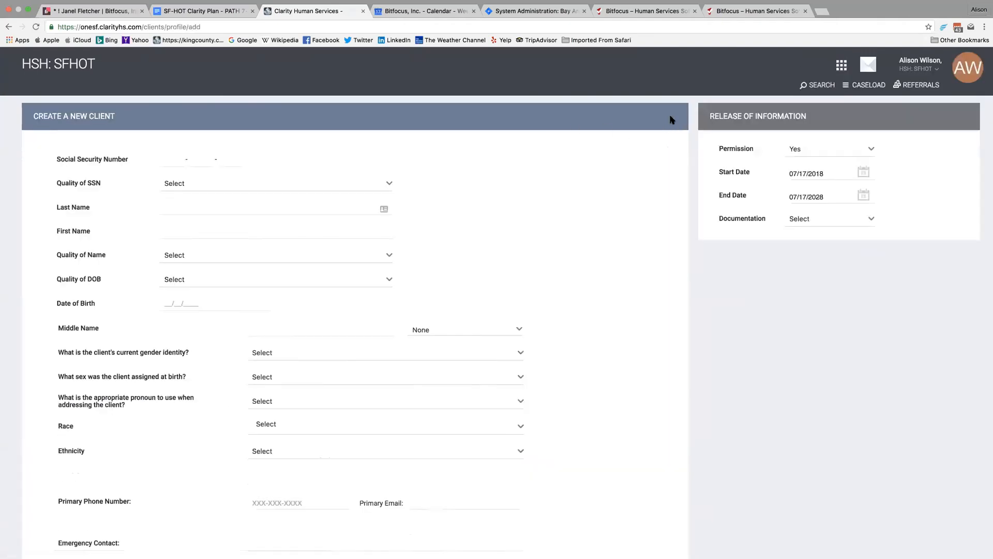
{"action": "scroll", "coordinate": [665, 120], "scroll_direction": "down", "scroll_amount": 1}
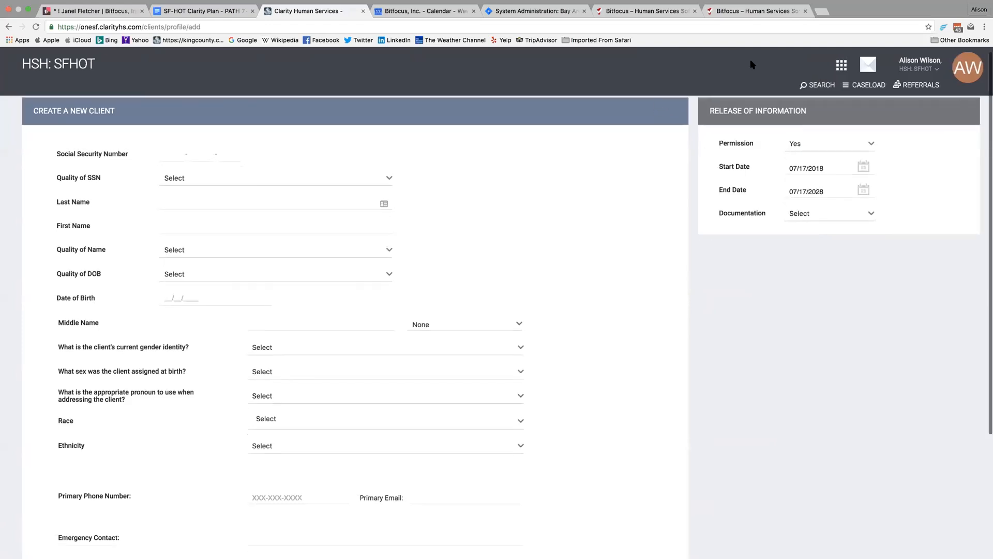
{"action": "left_click", "coordinate": [812, 85]}
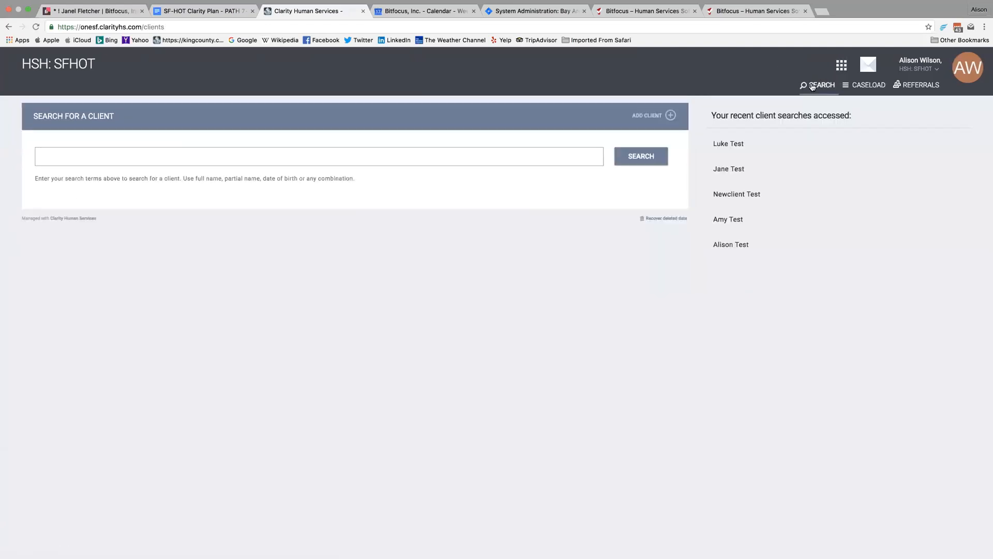
View the profiles of the adult and child test clients among the recent searches, and return to the client search.
{"action": "left_click", "coordinate": [729, 173]}
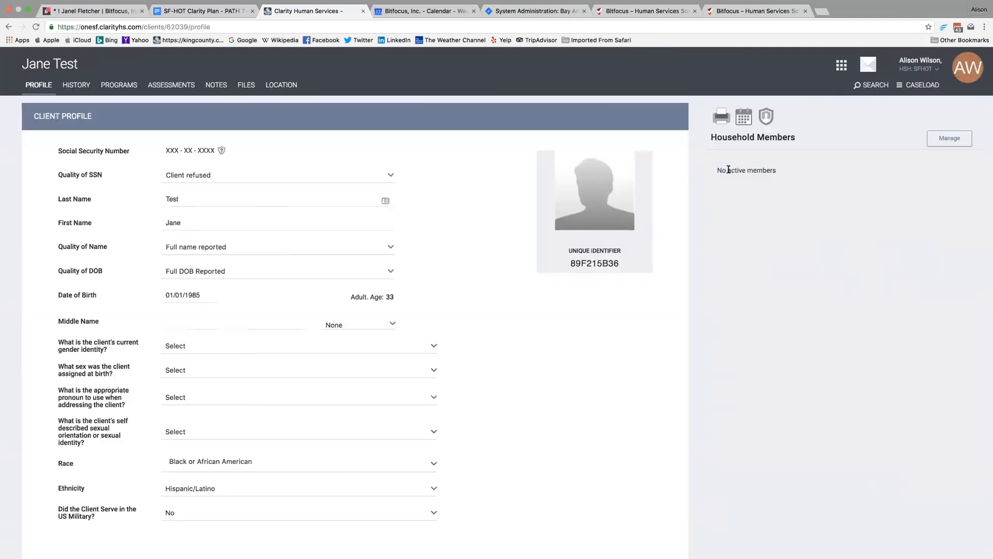
{"action": "left_click", "coordinate": [869, 86]}
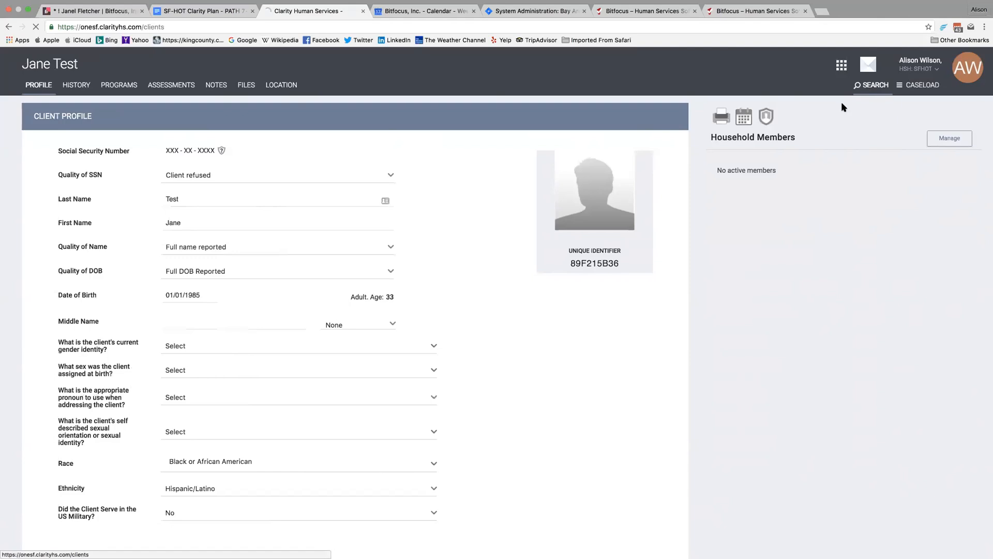
{"action": "left_click", "coordinate": [724, 168]}
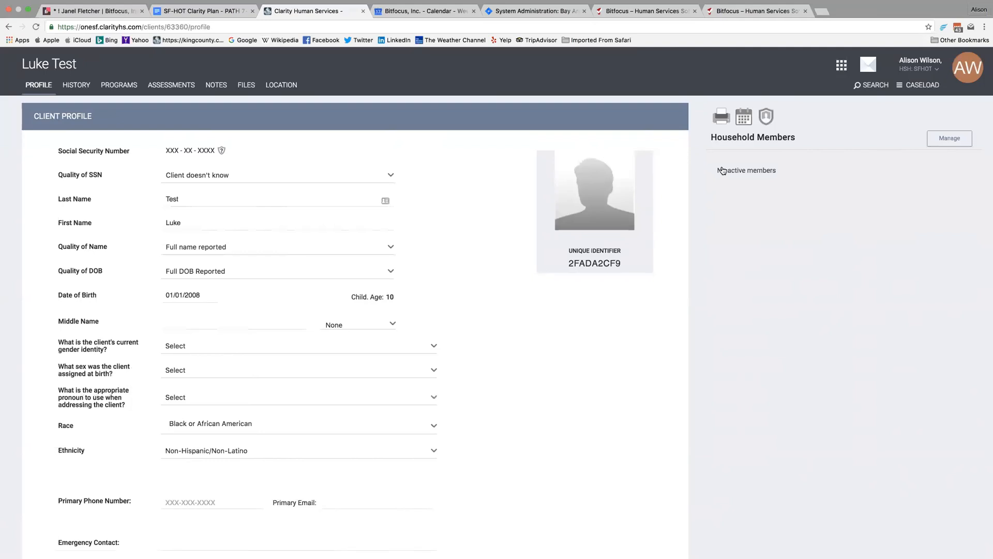
{"action": "left_click", "coordinate": [860, 86]}
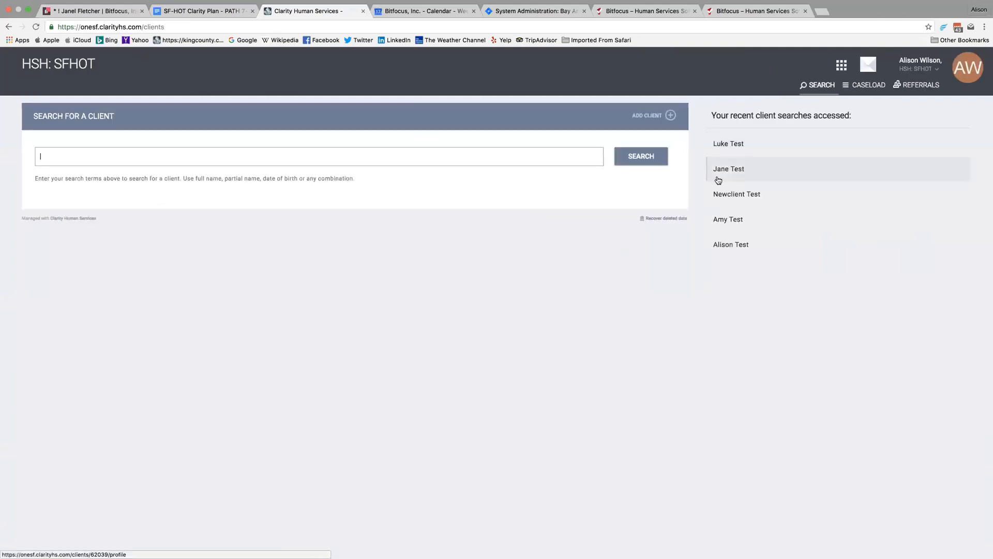
Add the child test client to the adult test client's household as Son with start date 07/01/2018.
{"action": "left_click", "coordinate": [721, 173]}
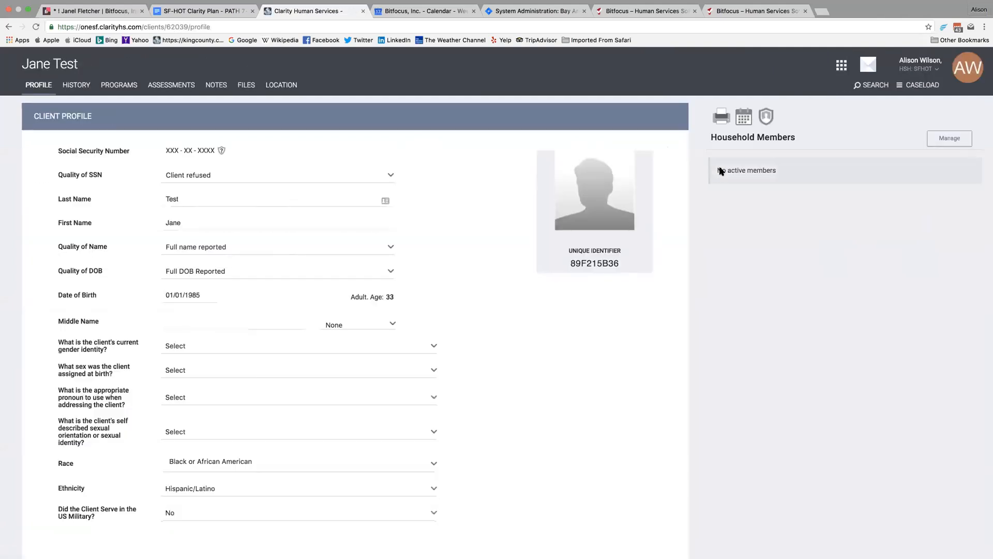
{"action": "left_click", "coordinate": [944, 144]}
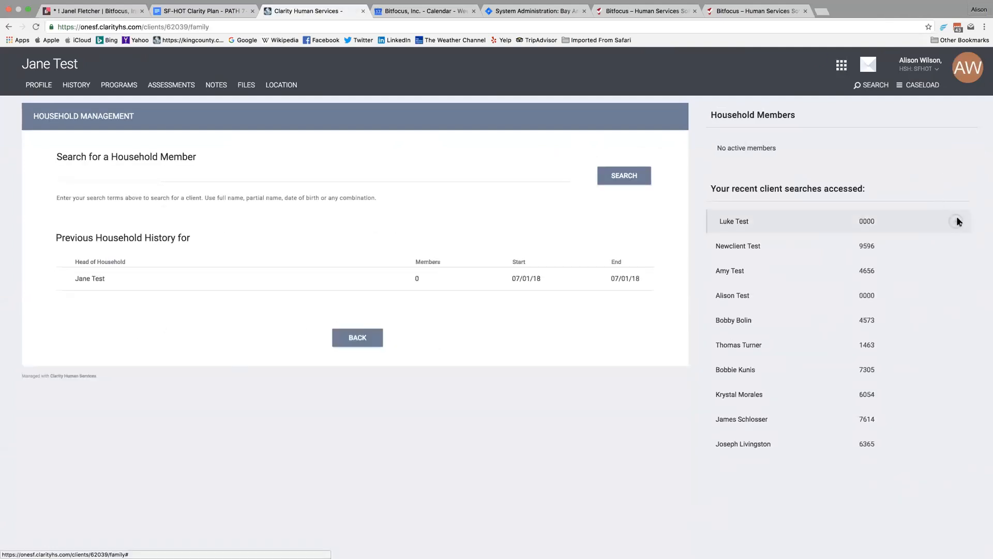
{"action": "left_click", "coordinate": [957, 221]}
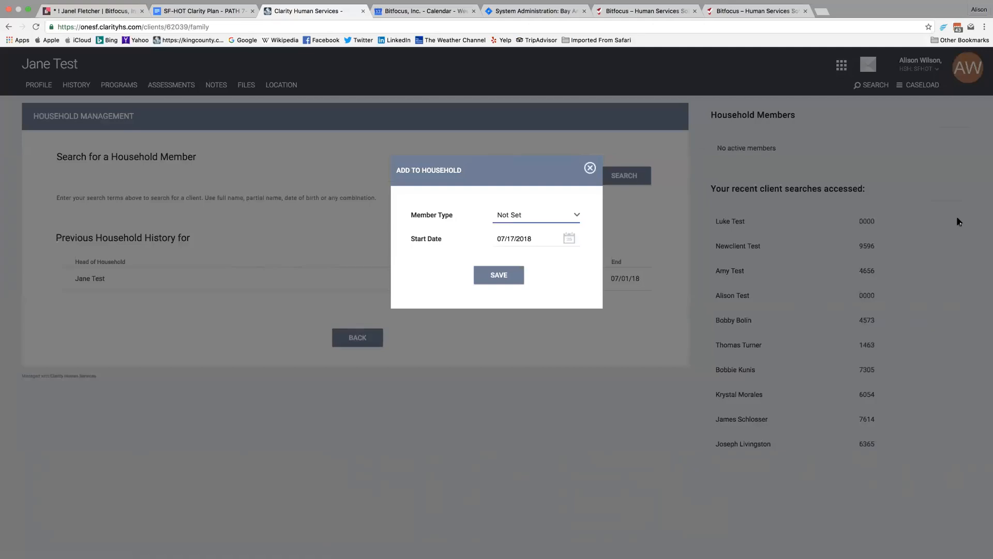
{"action": "left_click", "coordinate": [549, 215]}
{"action": "left_click", "coordinate": [543, 252]}
{"action": "left_click", "coordinate": [568, 239]}
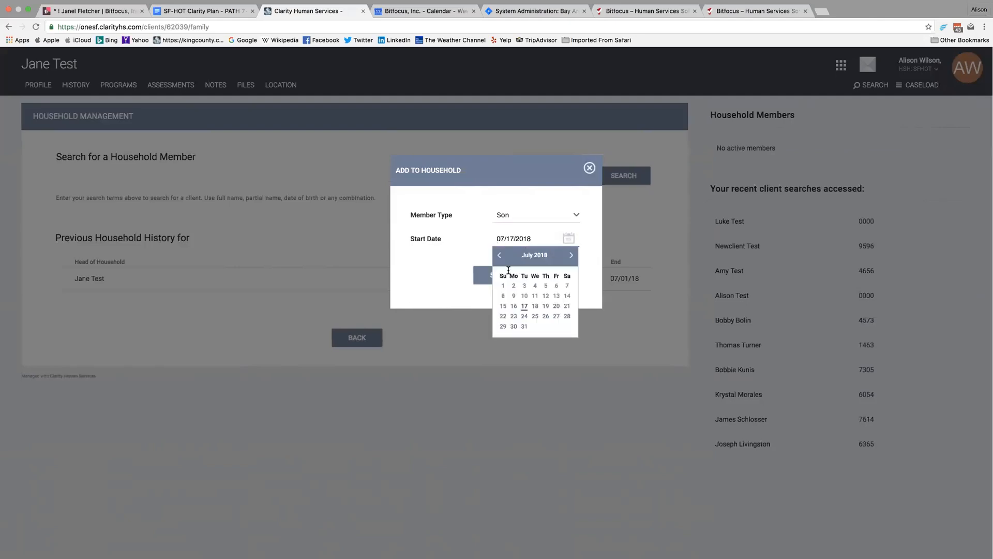
{"action": "left_click", "coordinate": [502, 285]}
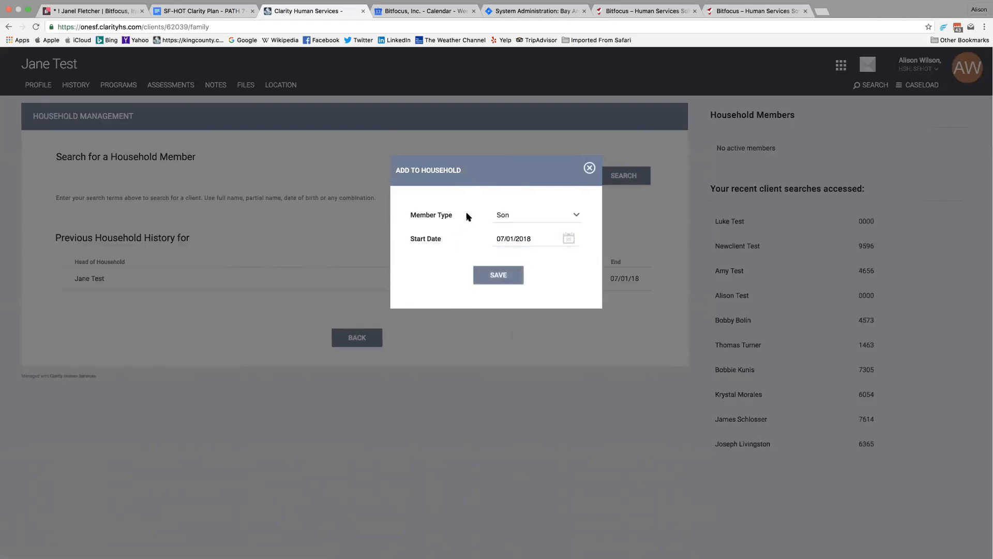
{"action": "left_click", "coordinate": [497, 275]}
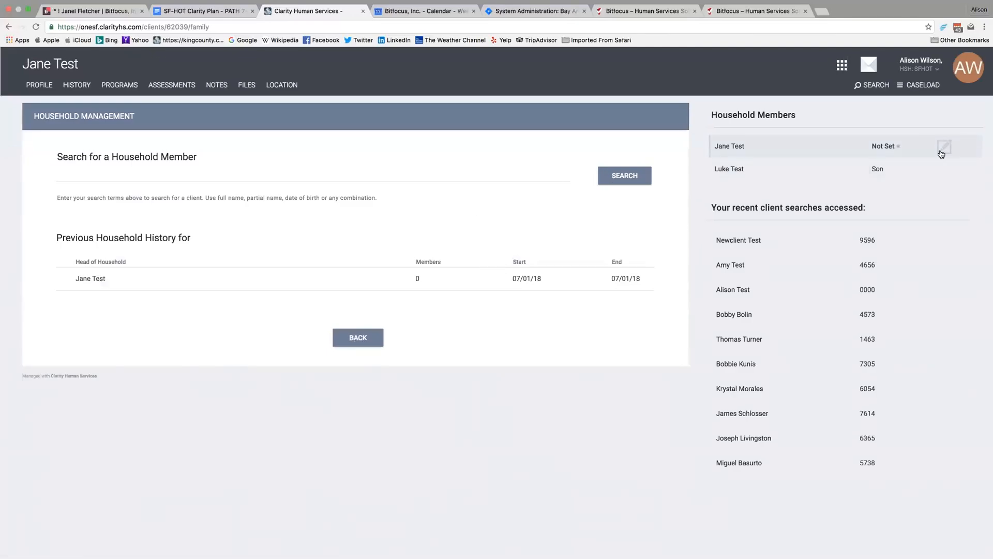
Set the adult client's household member type to Mother and save the change.
{"action": "left_click", "coordinate": [948, 149]}
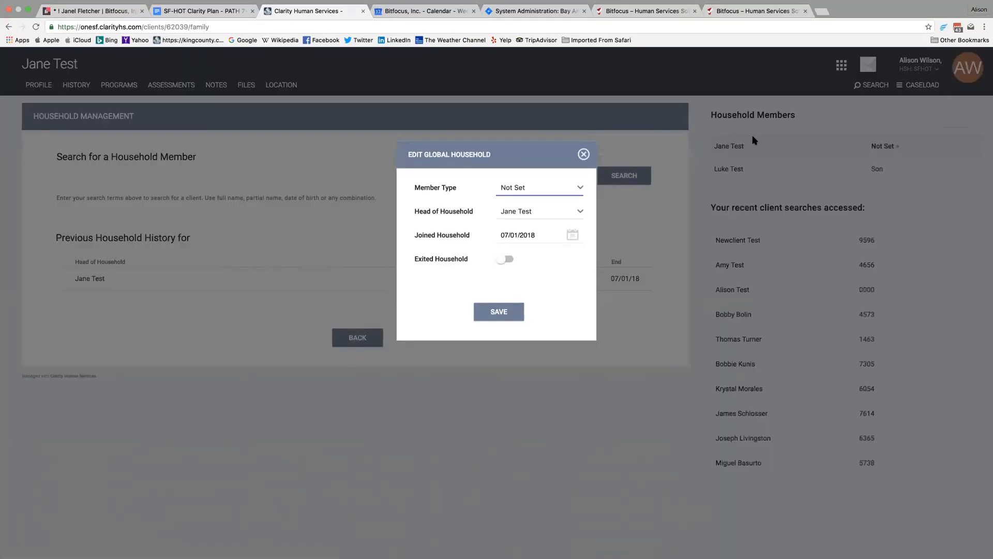
{"action": "left_click", "coordinate": [580, 188]}
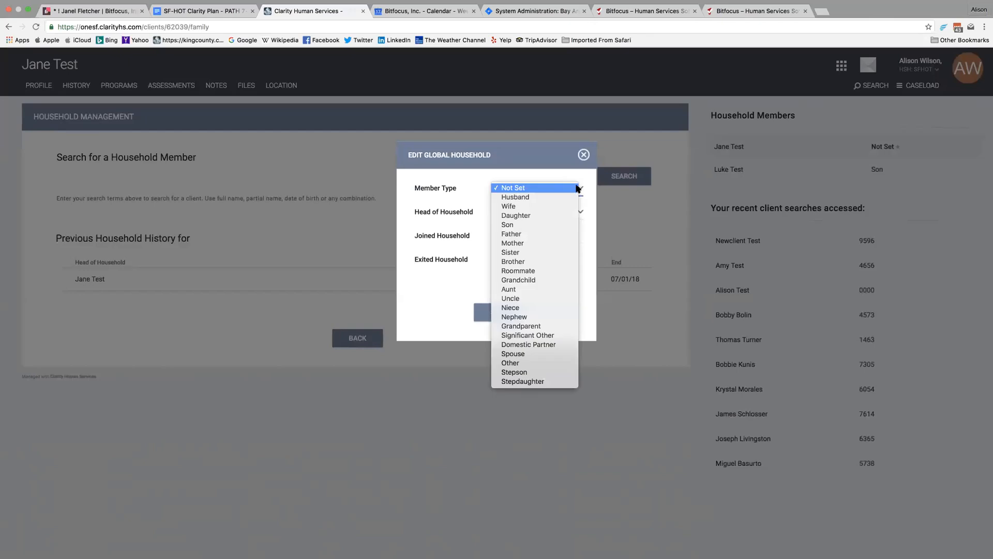
{"action": "left_click", "coordinate": [553, 243]}
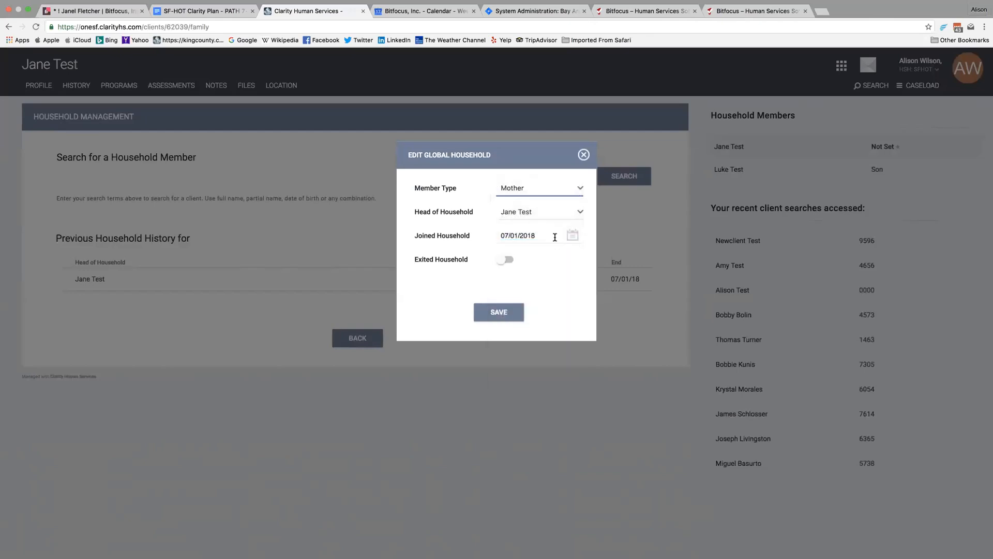
{"action": "left_click", "coordinate": [506, 311]}
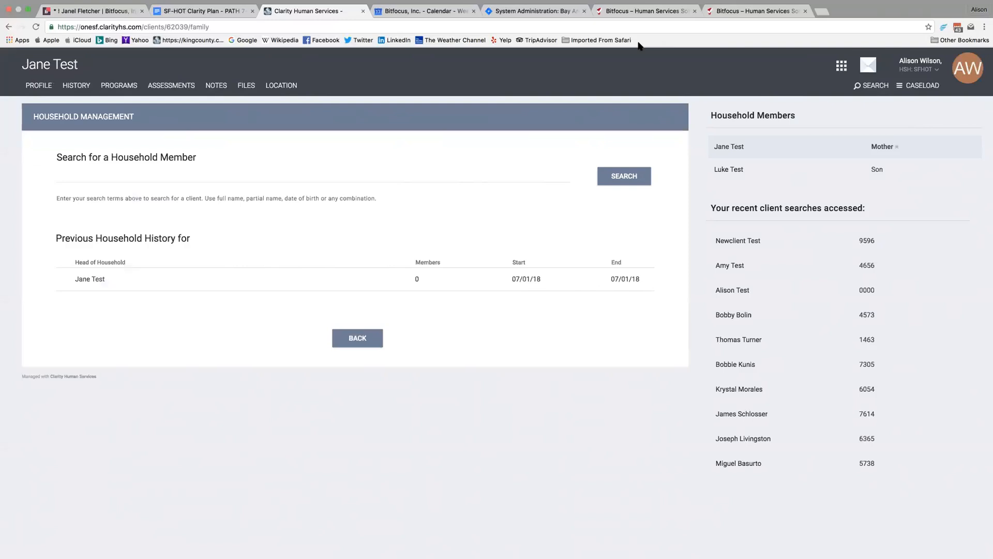
Start the mother's enrollment in the PATH Street Outreach program, including her son as a group member.
{"action": "left_click", "coordinate": [45, 86]}
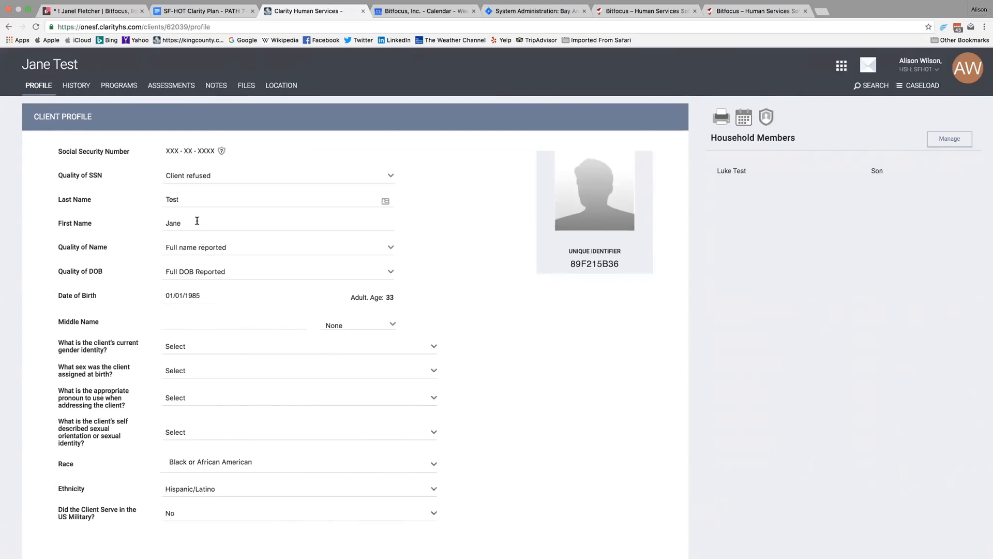
{"action": "left_click", "coordinate": [115, 87]}
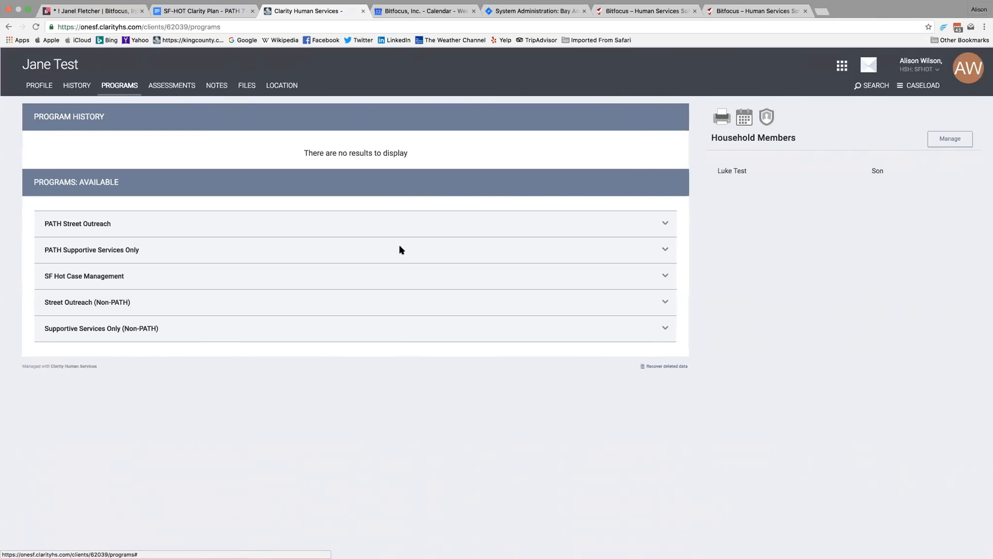
{"action": "left_click", "coordinate": [664, 225]}
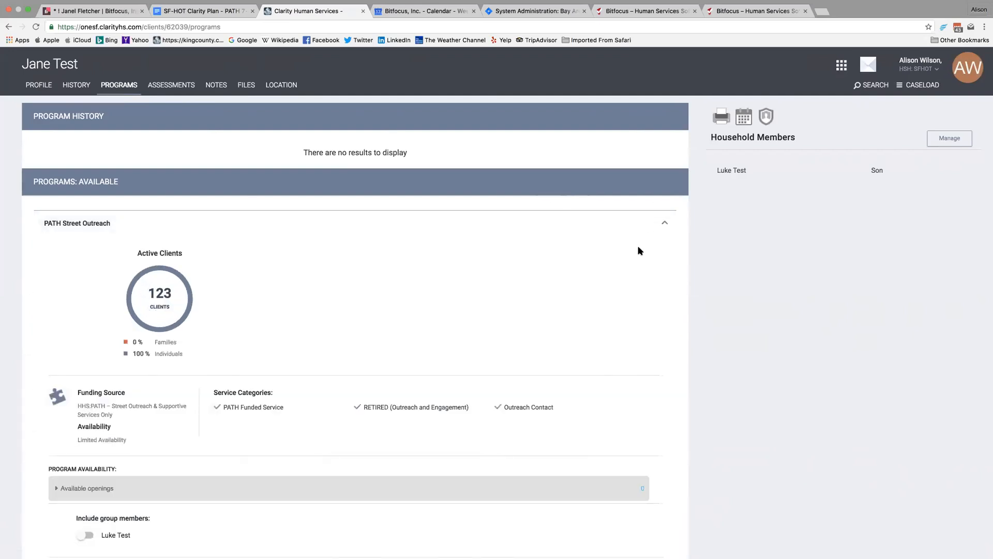
{"action": "scroll", "coordinate": [639, 251], "scroll_direction": "down", "scroll_amount": 5}
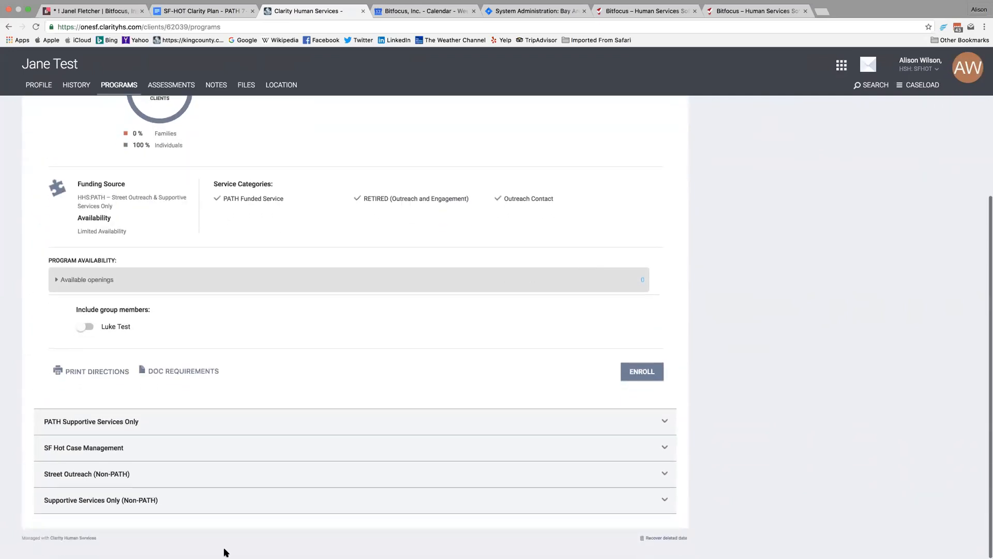
{"action": "left_click", "coordinate": [88, 328]}
{"action": "left_click", "coordinate": [633, 372]}
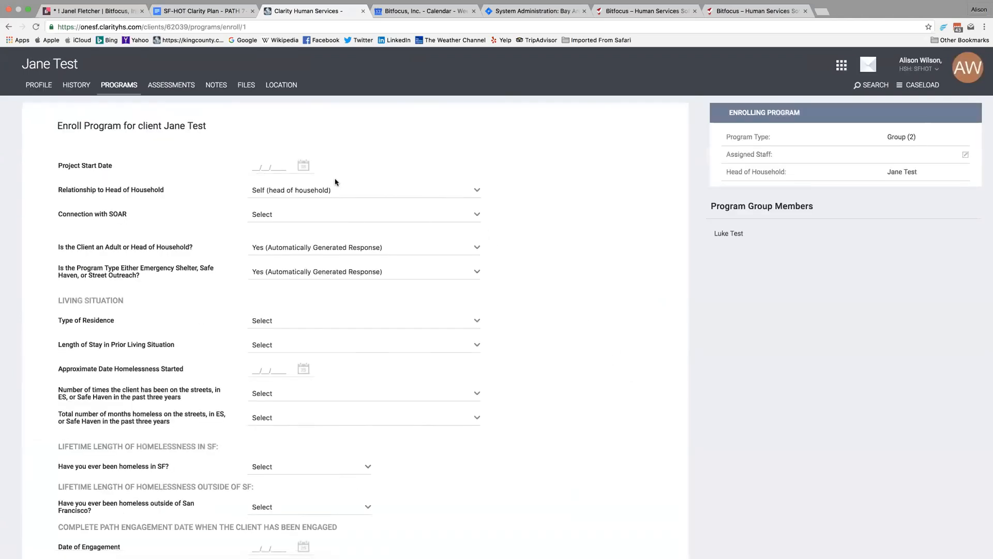
Set the enrollment's project start date to 07/01/2018 and Connection with SOAR to Data not collected.
{"action": "left_click", "coordinate": [301, 165]}
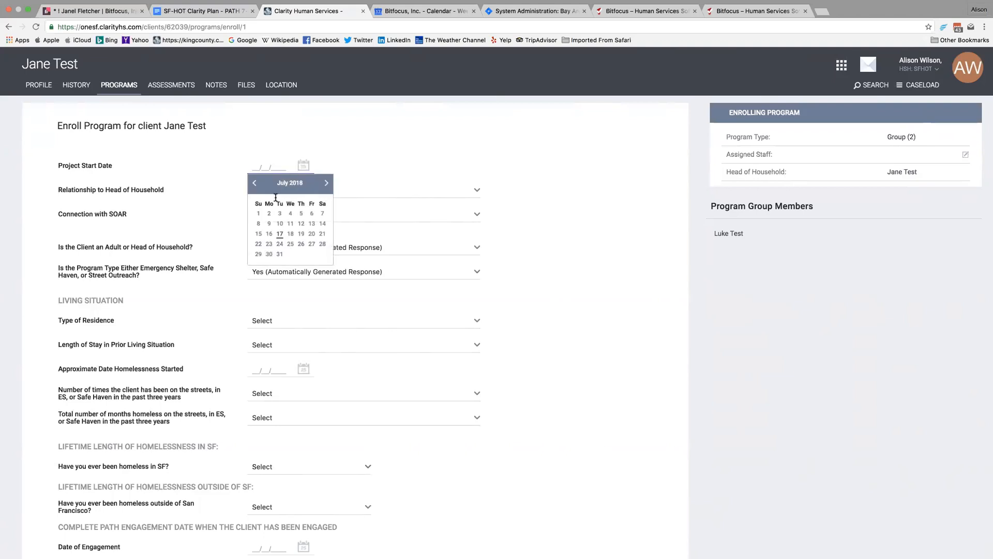
{"action": "left_click", "coordinate": [259, 214]}
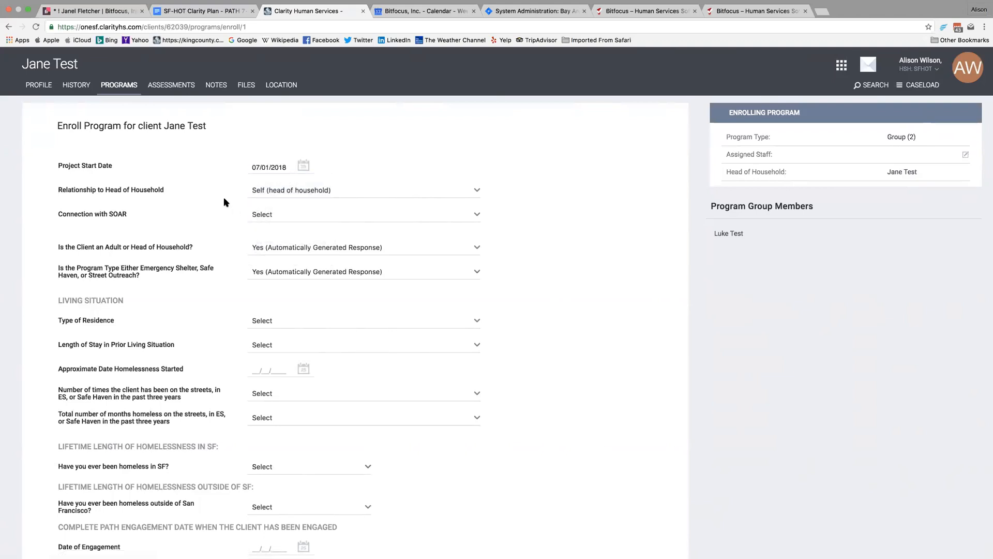
{"action": "left_click", "coordinate": [474, 215]}
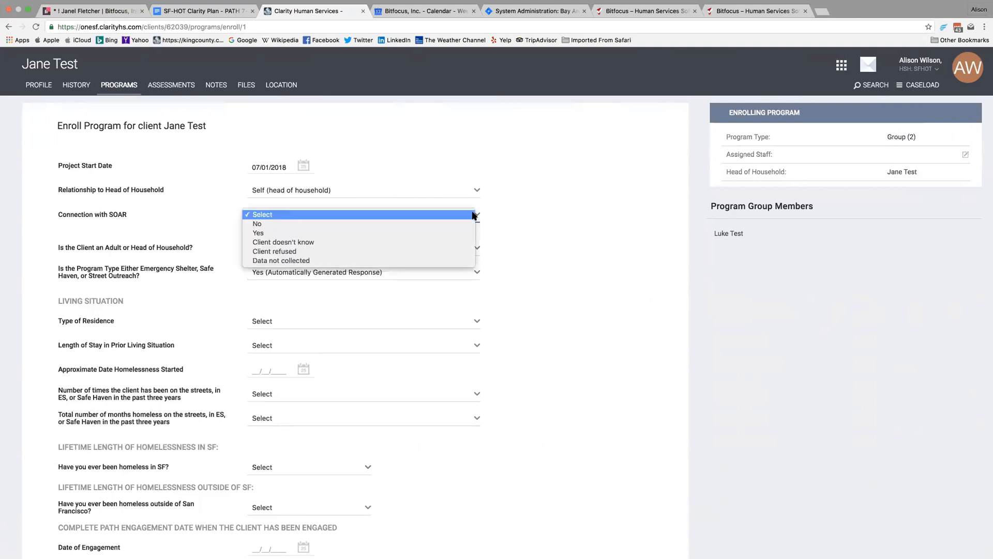
{"action": "left_click", "coordinate": [462, 260]}
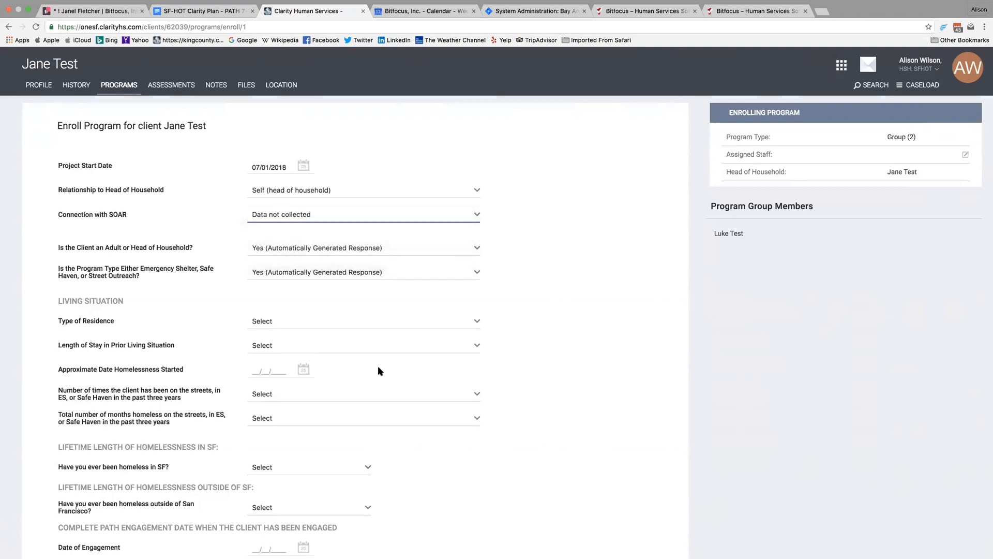
Set the type of residence to Place not meant for habitation and the length of stay to One month or more, but less than 90 days.
{"action": "left_click", "coordinate": [360, 324]}
{"action": "left_click", "coordinate": [360, 328]}
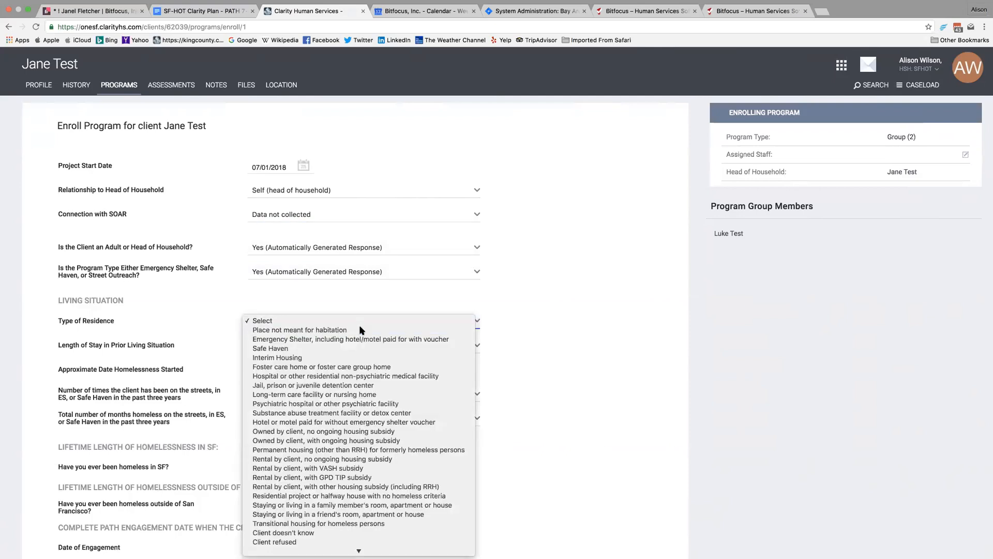
{"action": "left_click", "coordinate": [355, 346]}
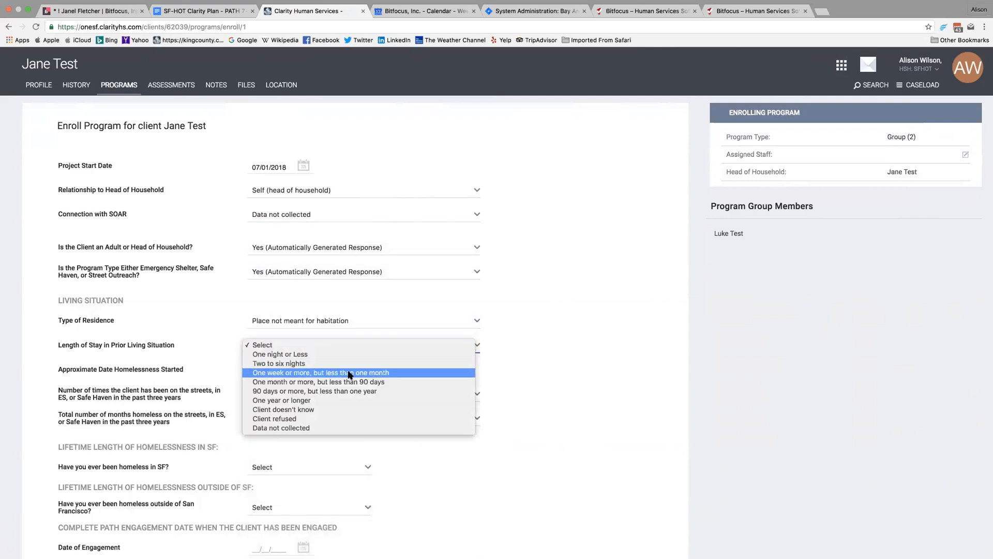
{"action": "left_click", "coordinate": [350, 384]}
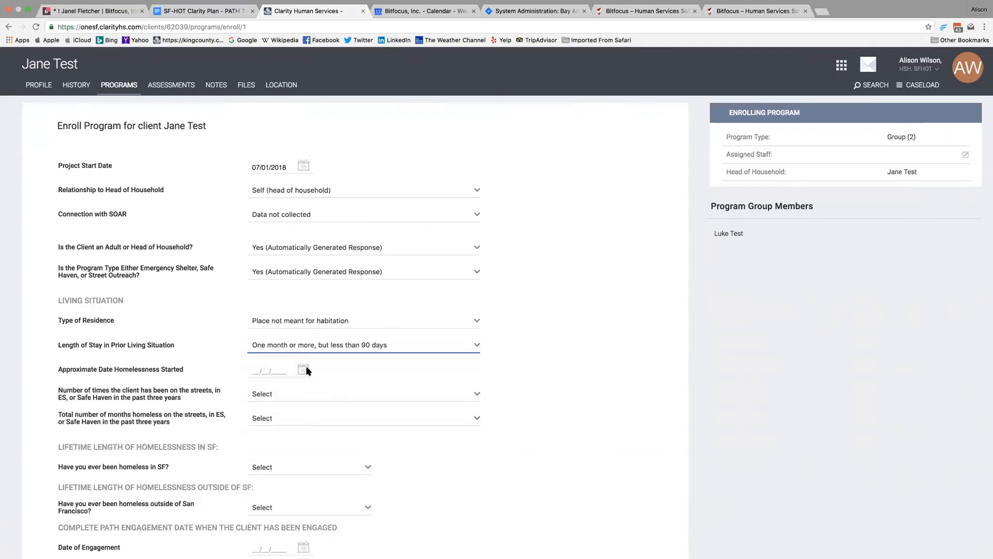
Record homelessness as started on 05/01/2018, with Two Times and Four Months homeless in the past three years.
{"action": "left_click", "coordinate": [305, 369]}
{"action": "left_click", "coordinate": [255, 388]}
{"action": "left_click", "coordinate": [255, 388]}
{"action": "left_click", "coordinate": [280, 416]}
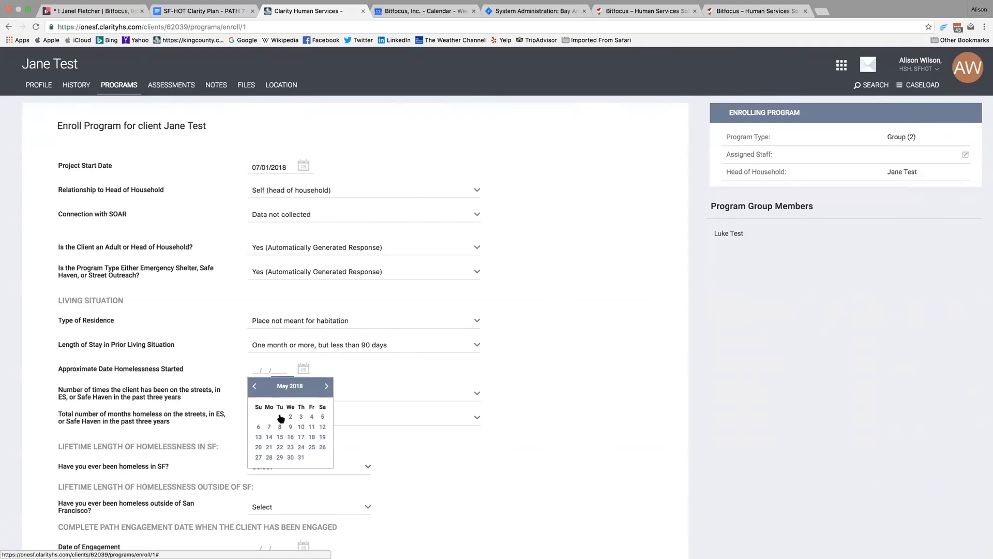
{"action": "left_click", "coordinate": [332, 394]}
{"action": "left_click", "coordinate": [331, 412]}
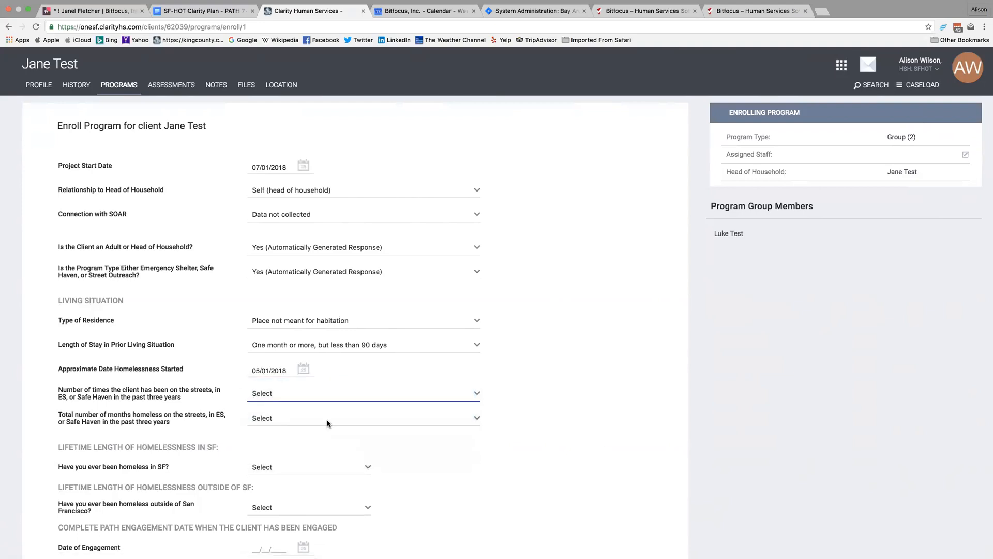
{"action": "left_click", "coordinate": [328, 420]}
{"action": "left_click", "coordinate": [325, 455]}
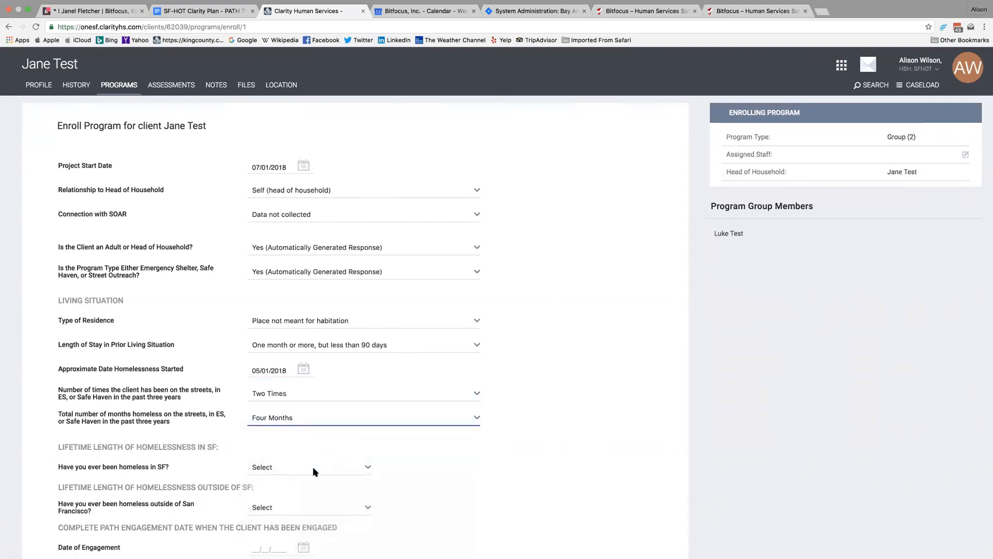
Answer Yes to having been homeless in SF, with a lifetime length of 1 year and 0 months.
{"action": "left_click", "coordinate": [314, 469]}
{"action": "left_click", "coordinate": [310, 485]}
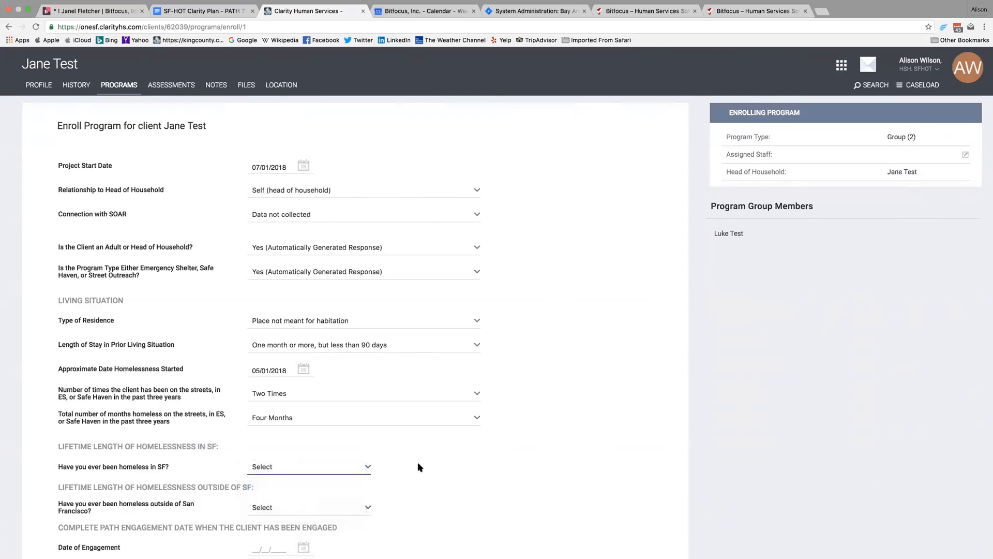
{"action": "scroll", "coordinate": [362, 440], "scroll_direction": "down", "scroll_amount": 3}
{"action": "left_click", "coordinate": [317, 411]}
{"action": "type", "text": "1"}
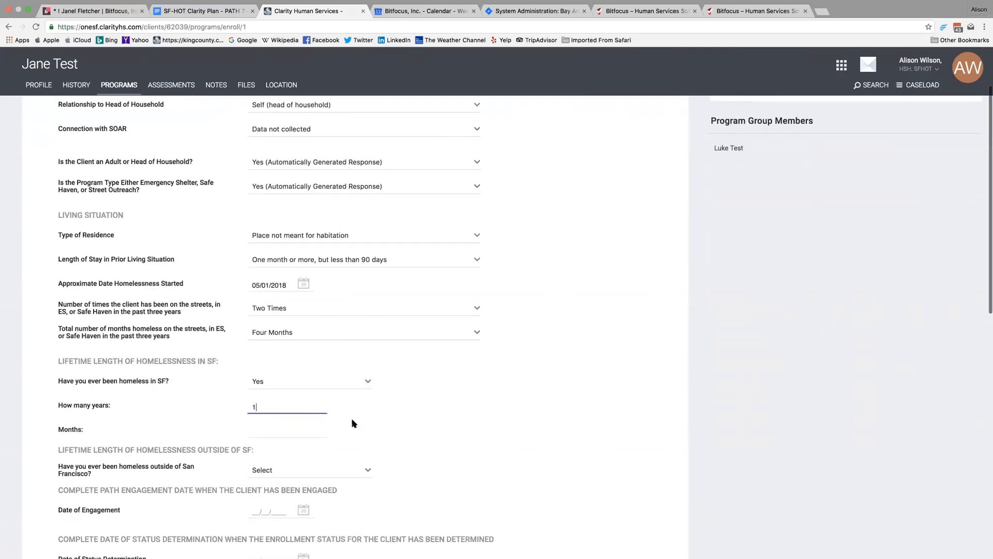
{"action": "scroll", "coordinate": [335, 411], "scroll_direction": "down", "scroll_amount": 1}
{"action": "left_click", "coordinate": [313, 388]}
{"action": "type", "text": "0"}
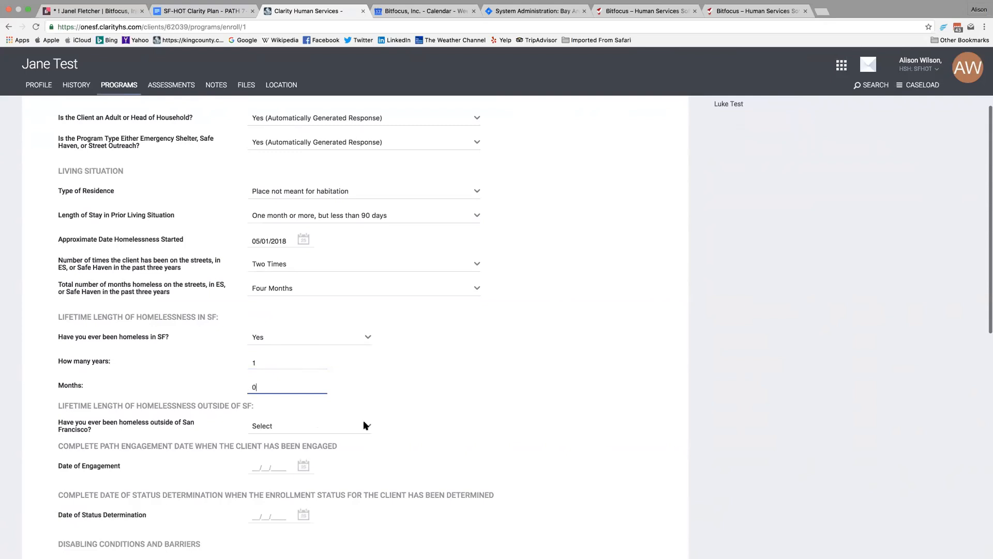
Answer No to the mother ever having been homeless outside of San Francisco.
{"action": "scroll", "coordinate": [383, 428], "scroll_direction": "down", "scroll_amount": 3}
{"action": "left_click", "coordinate": [339, 343]}
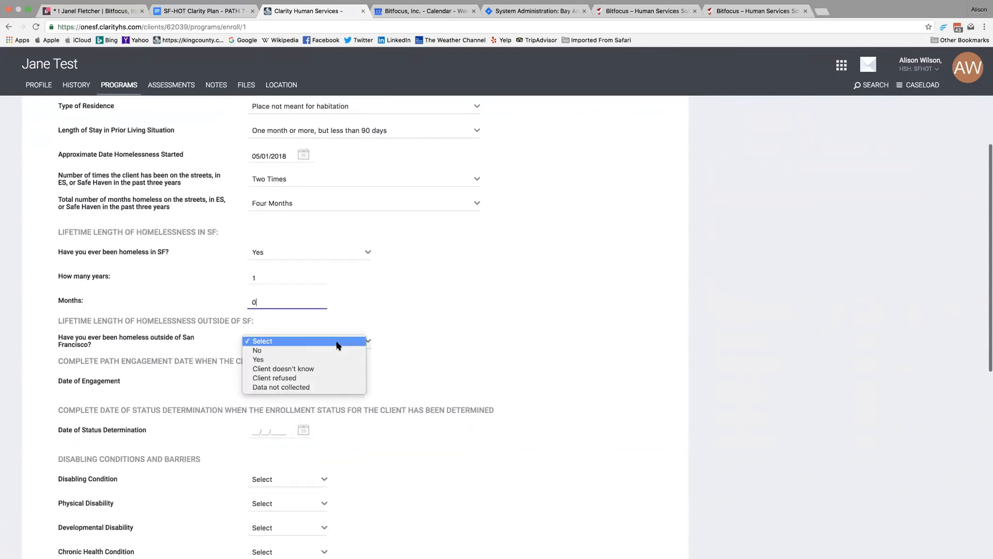
{"action": "left_click", "coordinate": [339, 351]}
Set the mother's Disabling Condition, Physical Disability and Developmental Disability to Data not collected.
{"action": "scroll", "coordinate": [264, 310], "scroll_direction": "down", "scroll_amount": 4}
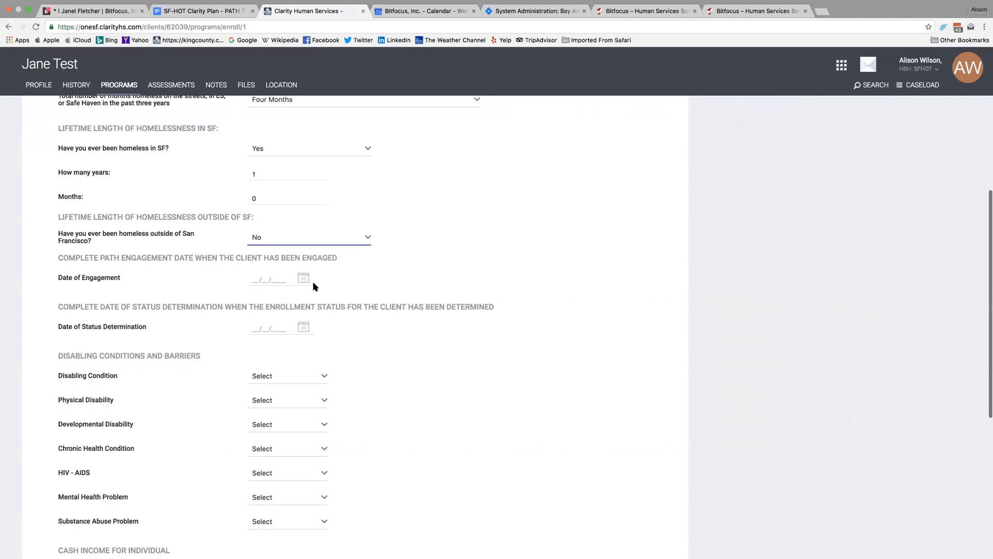
{"action": "scroll", "coordinate": [290, 269], "scroll_direction": "down", "scroll_amount": 4}
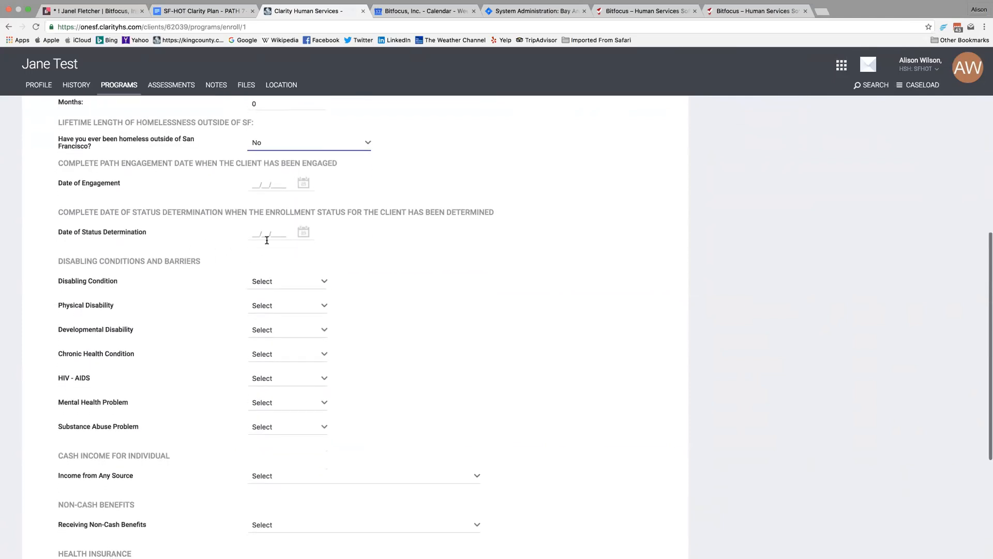
{"action": "left_click", "coordinate": [322, 281]}
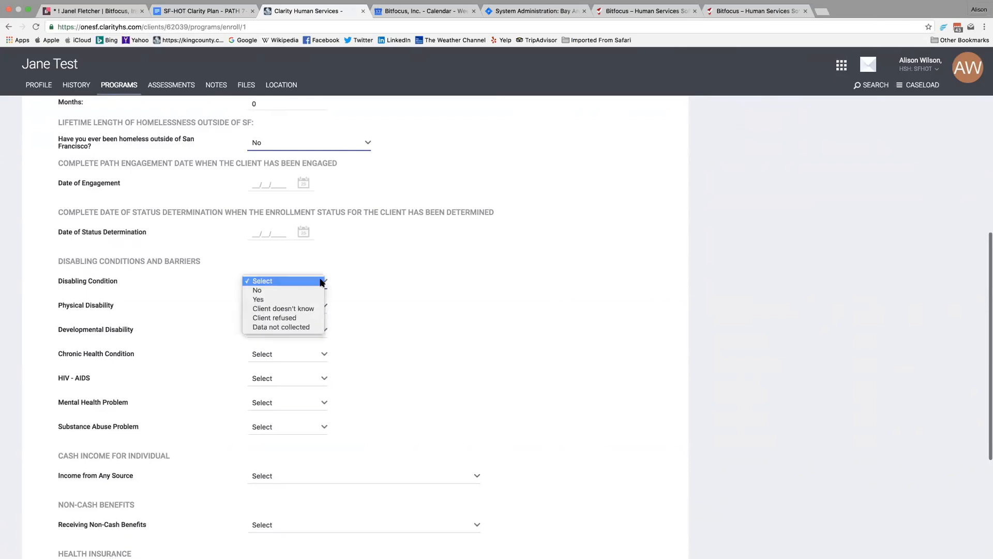
{"action": "left_click", "coordinate": [313, 327]}
{"action": "left_click", "coordinate": [315, 303]}
{"action": "left_click", "coordinate": [314, 351]}
{"action": "left_click", "coordinate": [316, 328]}
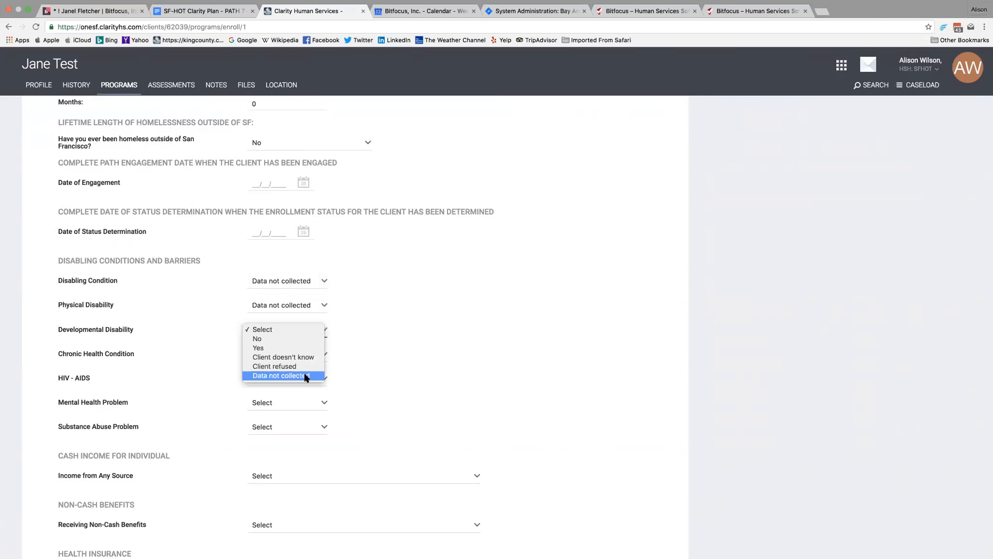
{"action": "left_click", "coordinate": [305, 374]}
Set the mother's Chronic Health Condition, HIV - AIDS, Mental Health Problem and Substance Abuse Problem to Data not collected.
{"action": "left_click", "coordinate": [305, 335]}
{"action": "left_click", "coordinate": [305, 355]}
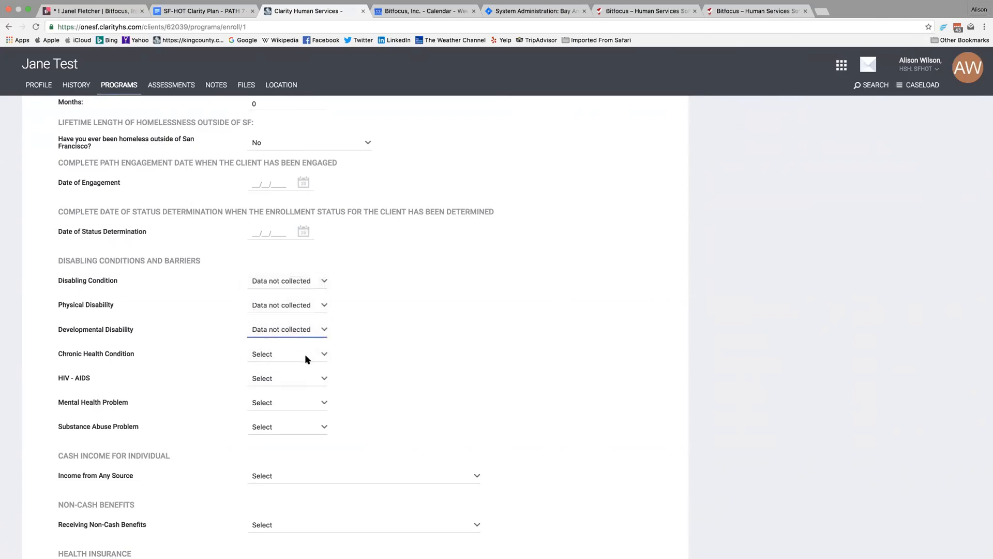
{"action": "left_click", "coordinate": [306, 357]}
{"action": "left_click", "coordinate": [303, 402]}
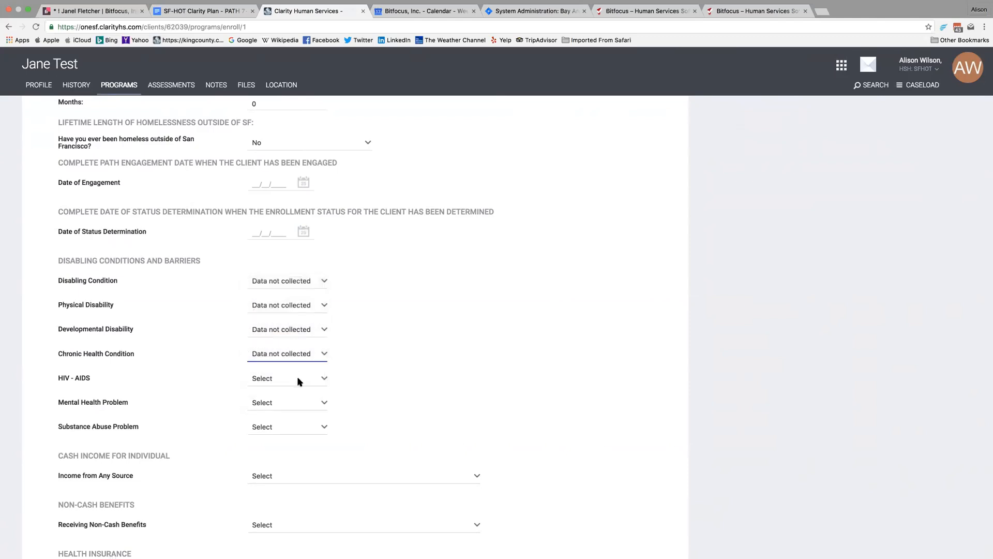
{"action": "left_click", "coordinate": [299, 381]}
{"action": "left_click", "coordinate": [297, 424]}
{"action": "left_click", "coordinate": [297, 399]}
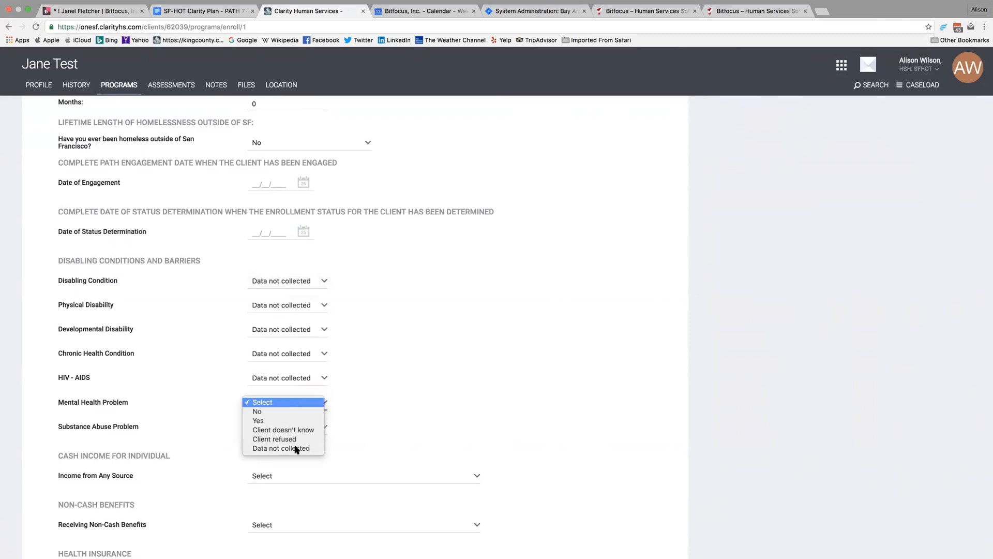
{"action": "left_click", "coordinate": [297, 447]}
{"action": "left_click", "coordinate": [293, 423]}
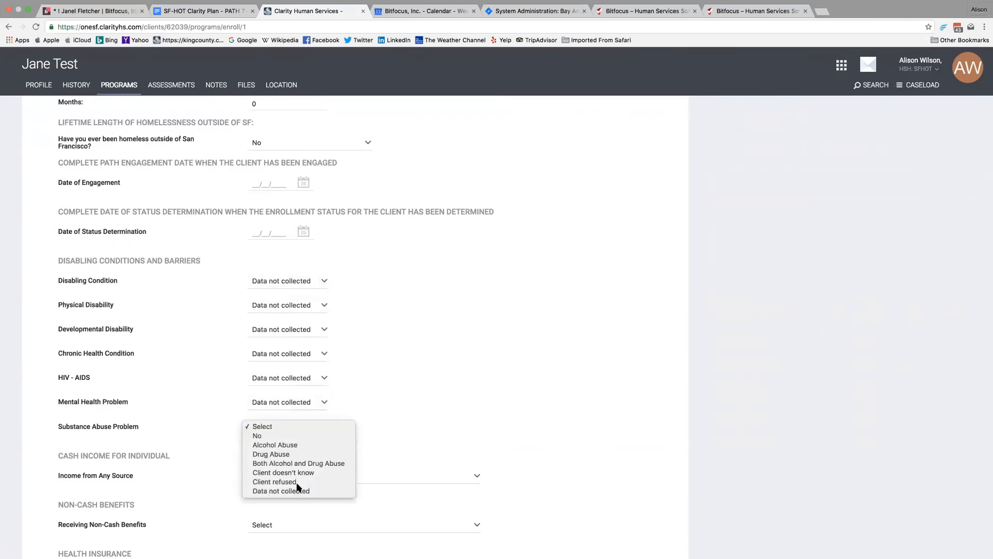
{"action": "left_click", "coordinate": [299, 491]}
Set the mother's Income from Any Source, Receiving Non-Cash Benefits and Covered by Health Insurance to Data not collected.
{"action": "scroll", "coordinate": [339, 407], "scroll_direction": "down", "scroll_amount": 5}
{"action": "left_click", "coordinate": [327, 257]}
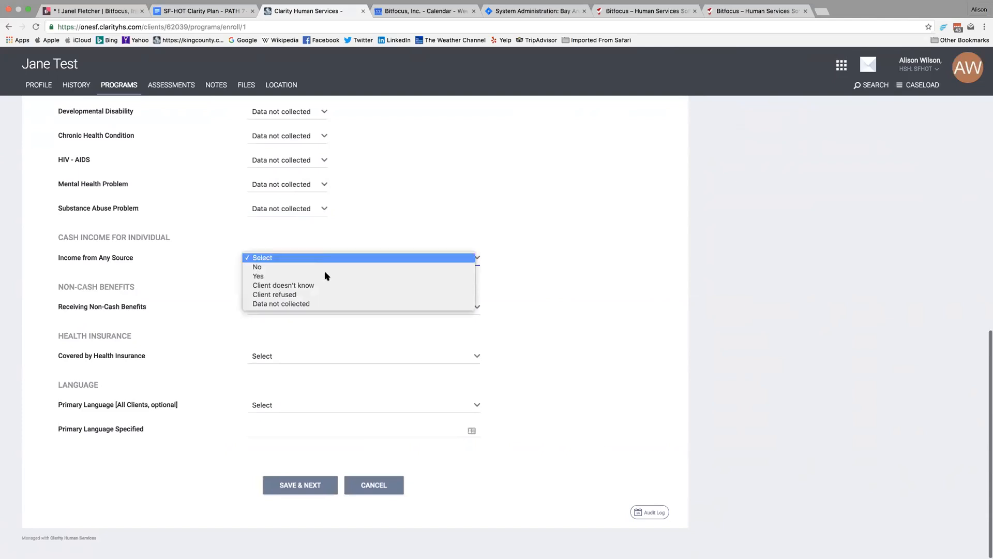
{"action": "left_click", "coordinate": [324, 304]}
{"action": "left_click", "coordinate": [300, 311]}
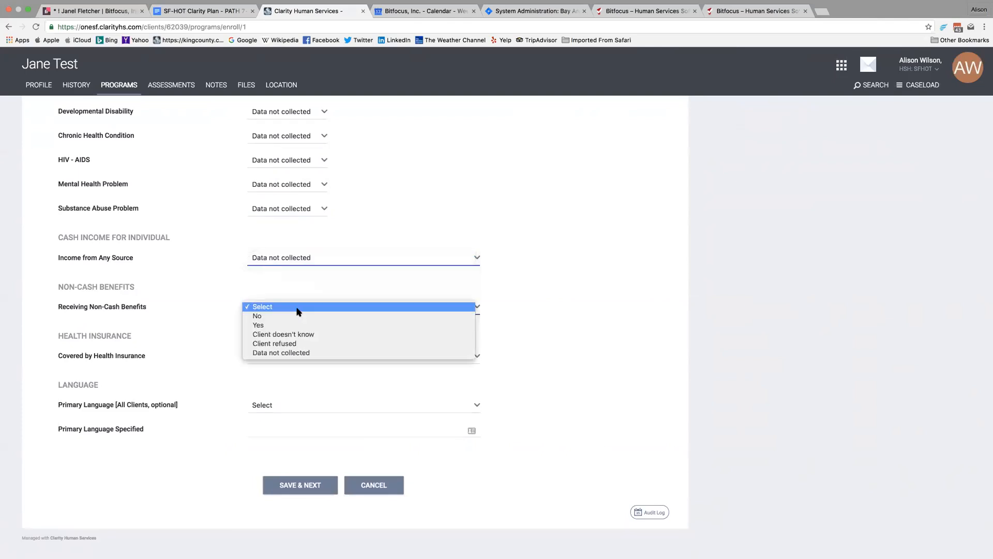
{"action": "left_click", "coordinate": [295, 353]}
{"action": "left_click", "coordinate": [284, 356]}
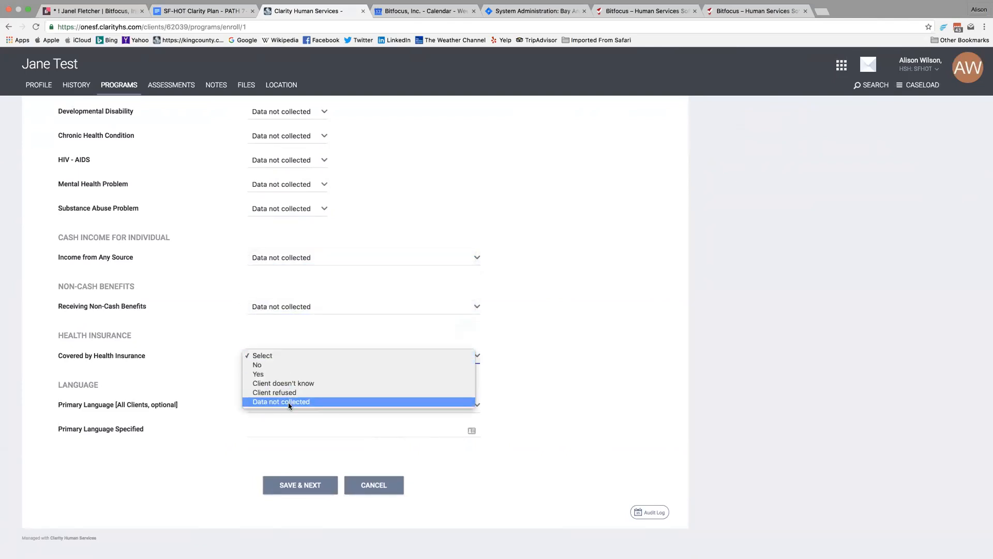
{"action": "left_click", "coordinate": [288, 405]}
Set the mother's primary language to English and save her enrollment to continue to the son's form.
{"action": "left_click", "coordinate": [288, 404]}
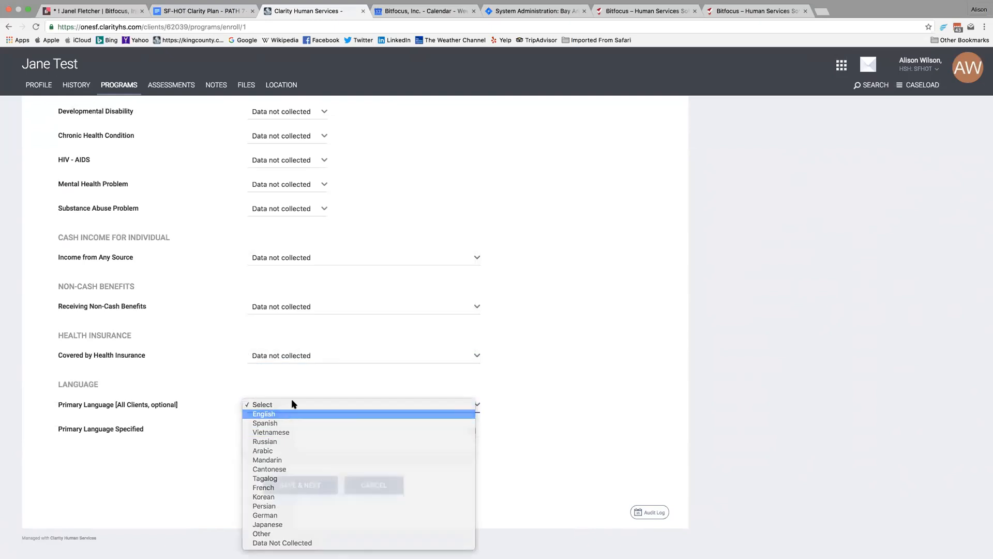
{"action": "left_click", "coordinate": [292, 413]}
{"action": "left_click", "coordinate": [304, 485]}
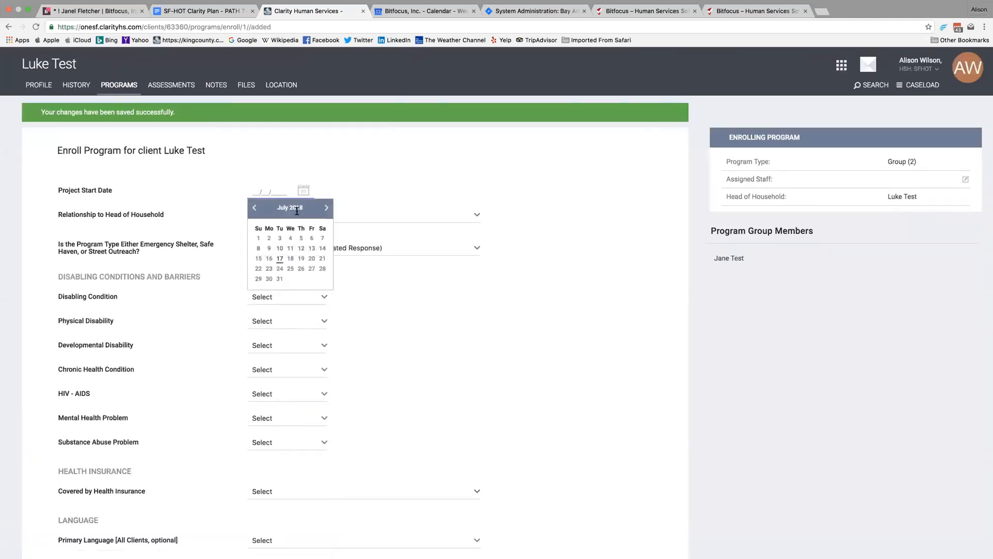
Set the son's project start date to 07/01/2018 and his relationship to Head of household's child.
{"action": "left_click", "coordinate": [260, 238]}
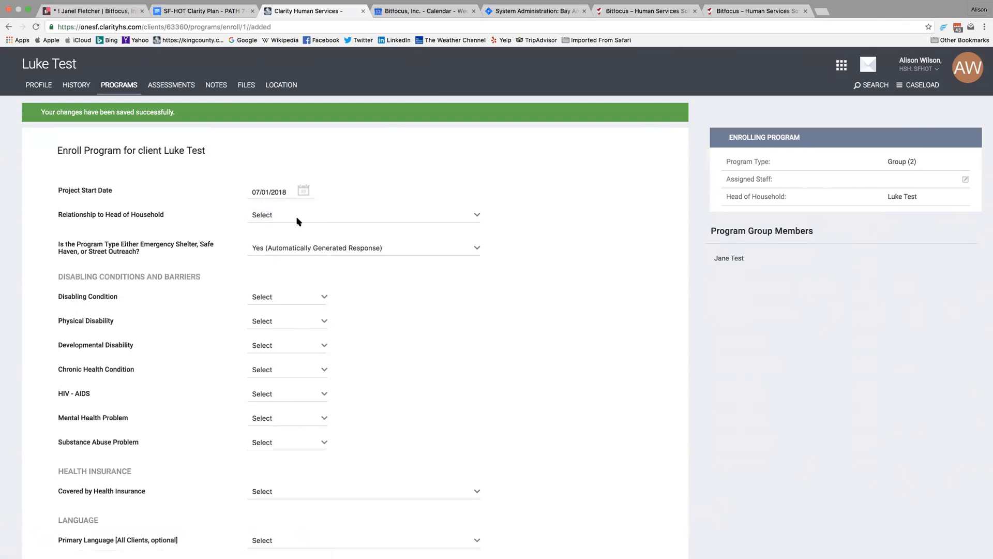
{"action": "left_click", "coordinate": [298, 221]}
{"action": "left_click", "coordinate": [297, 226]}
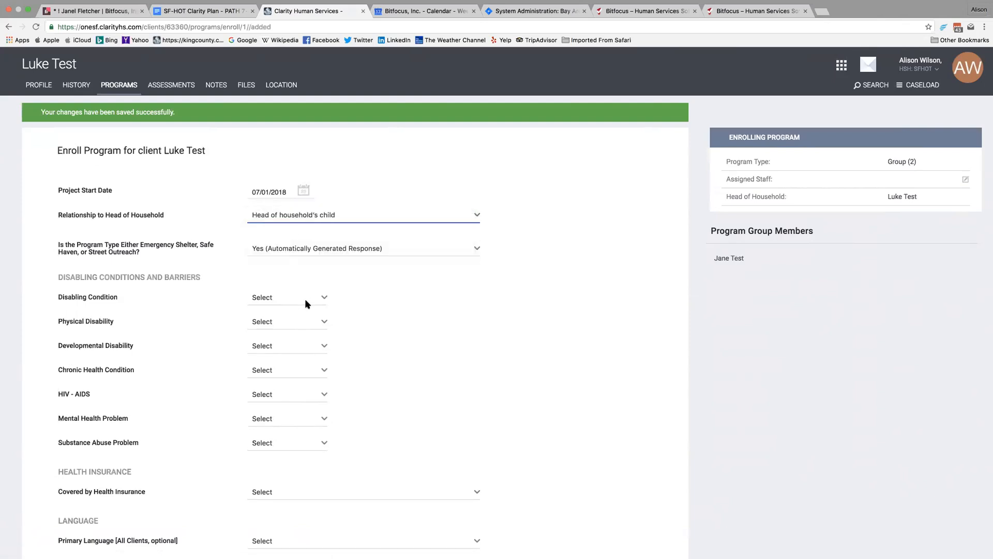
Set the son's Disabling Condition, Physical Disability and Developmental Disability to Data not collected.
{"action": "left_click", "coordinate": [305, 299]}
{"action": "left_click", "coordinate": [290, 343]}
{"action": "left_click", "coordinate": [298, 322]}
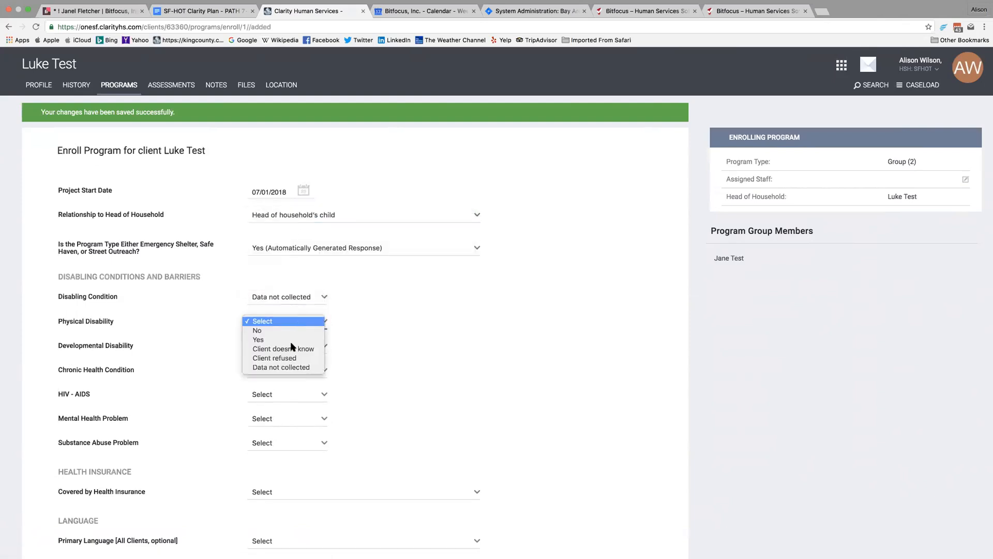
{"action": "left_click", "coordinate": [291, 367]}
{"action": "left_click", "coordinate": [290, 345]}
{"action": "left_click", "coordinate": [289, 380]}
Set the son's Chronic Health Condition, HIV - AIDS, Mental Health Problem and Substance Abuse Problem to Data not collected.
{"action": "left_click", "coordinate": [288, 376]}
{"action": "left_click", "coordinate": [282, 416]}
{"action": "left_click", "coordinate": [288, 395]}
{"action": "left_click", "coordinate": [289, 440]}
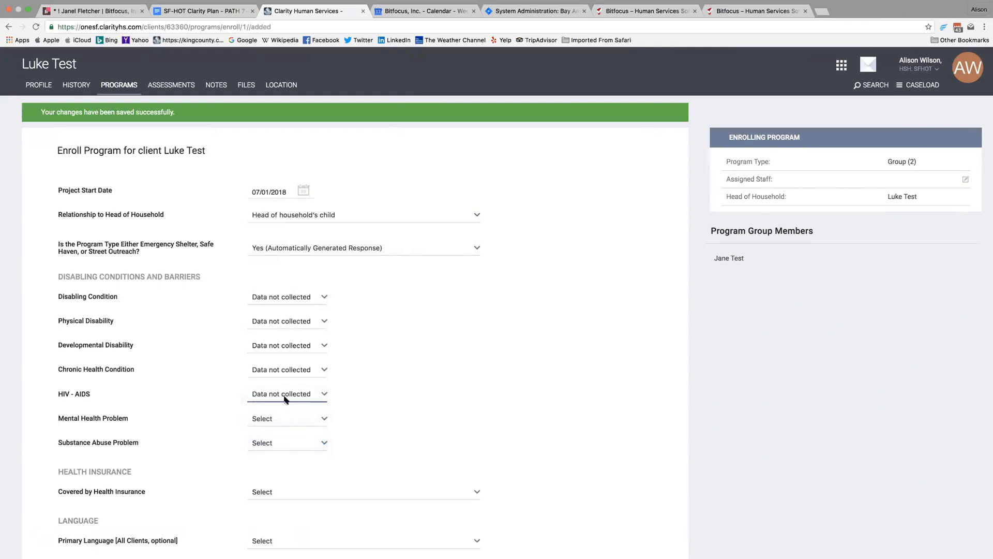
{"action": "left_click", "coordinate": [285, 418]}
{"action": "left_click", "coordinate": [284, 463]}
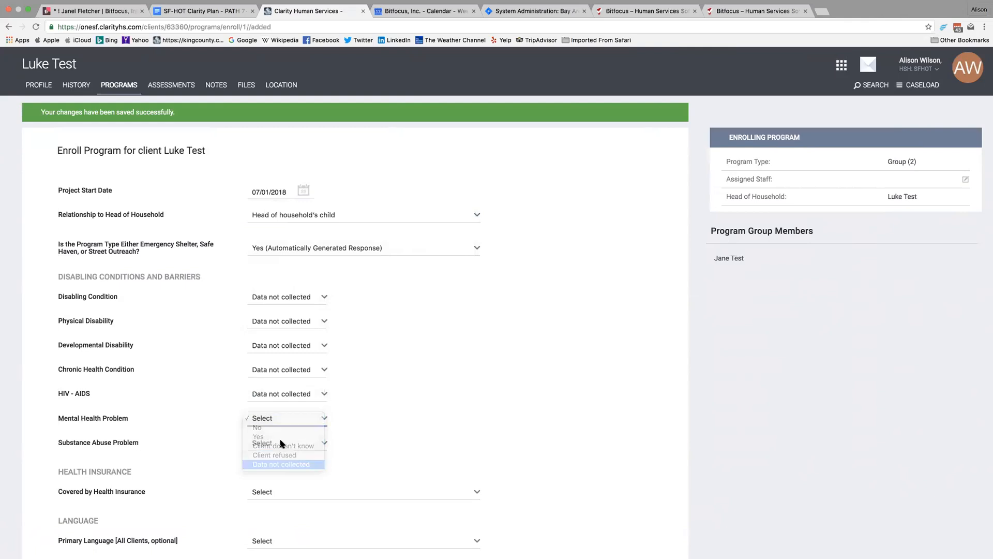
{"action": "left_click", "coordinate": [282, 444]}
{"action": "left_click", "coordinate": [310, 506]}
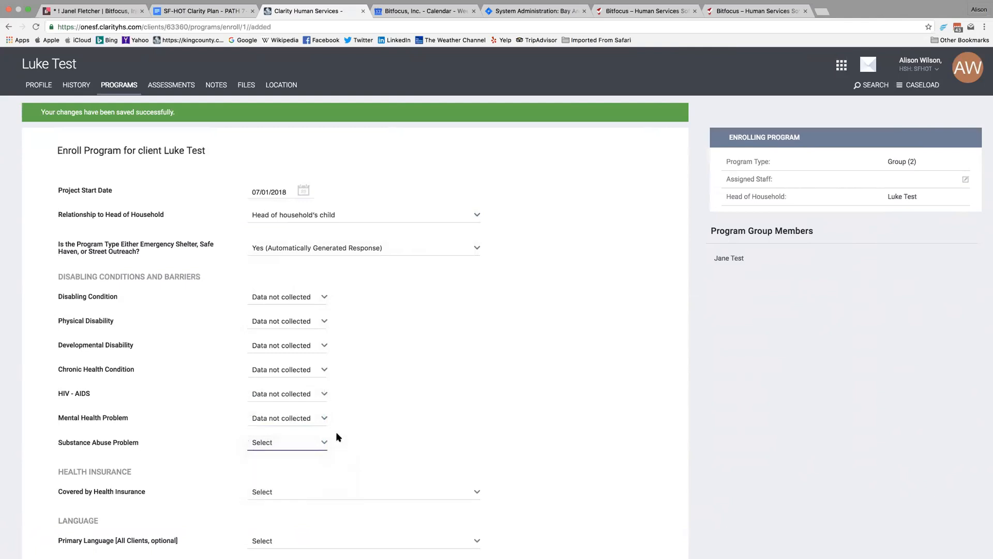
Complete and save the son's enrollment with health insurance as Data not collected and primary language as English.
{"action": "scroll", "coordinate": [326, 413], "scroll_direction": "down", "scroll_amount": 3}
{"action": "left_click", "coordinate": [299, 354]}
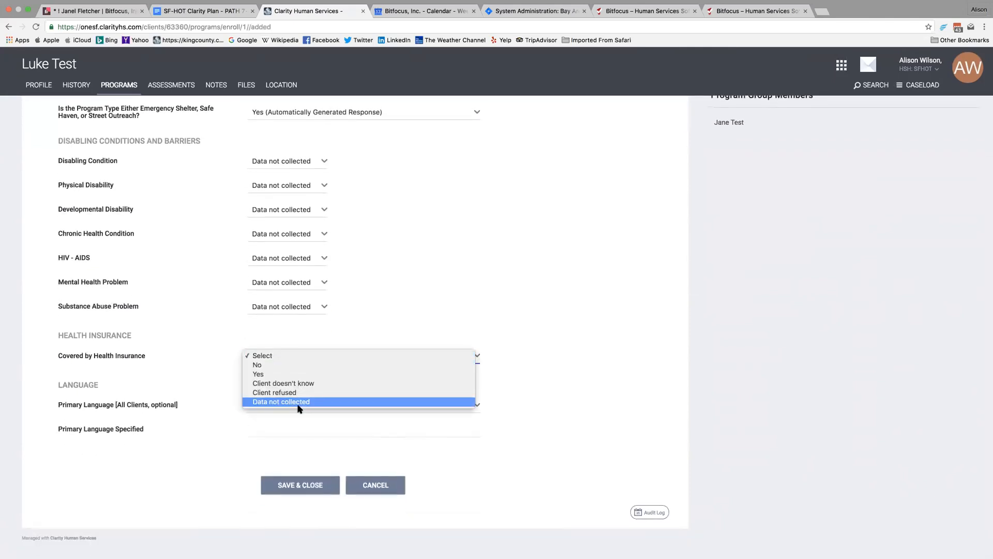
{"action": "left_click", "coordinate": [298, 403]}
{"action": "left_click", "coordinate": [295, 409]}
{"action": "left_click", "coordinate": [296, 415]}
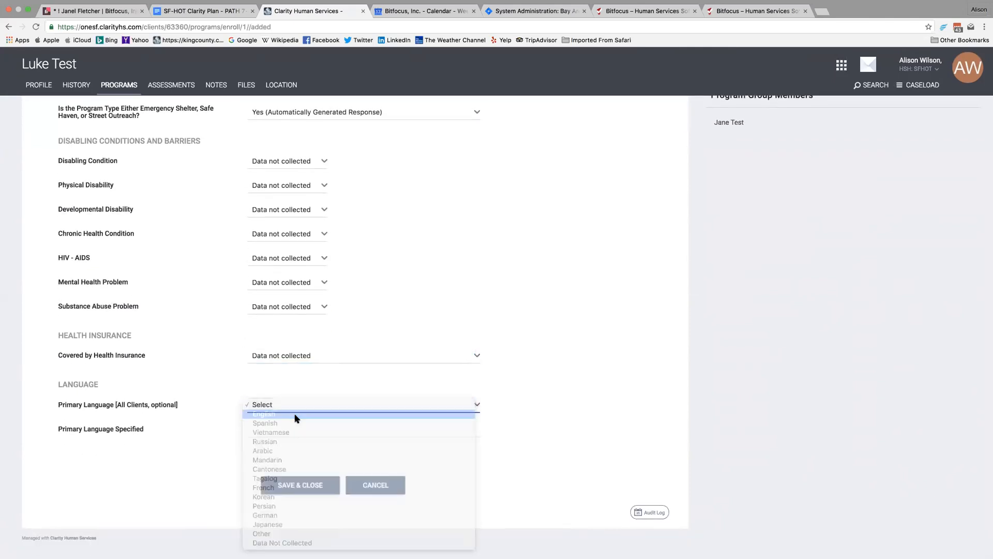
{"action": "left_click", "coordinate": [308, 486]}
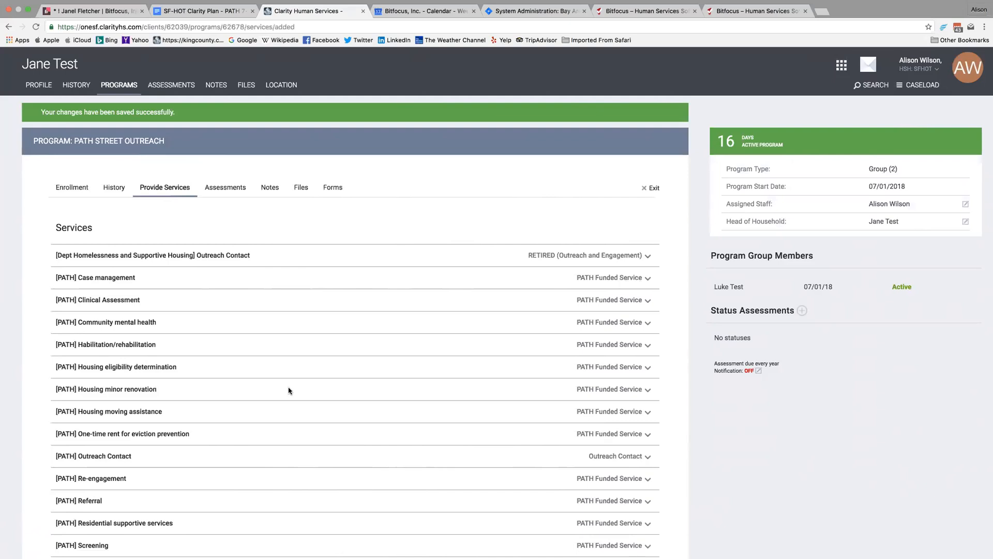
Start the mother's Shelter (Individual Room) Placement Criteria assessment and date it 07/01/2018.
{"action": "left_click", "coordinate": [170, 86]}
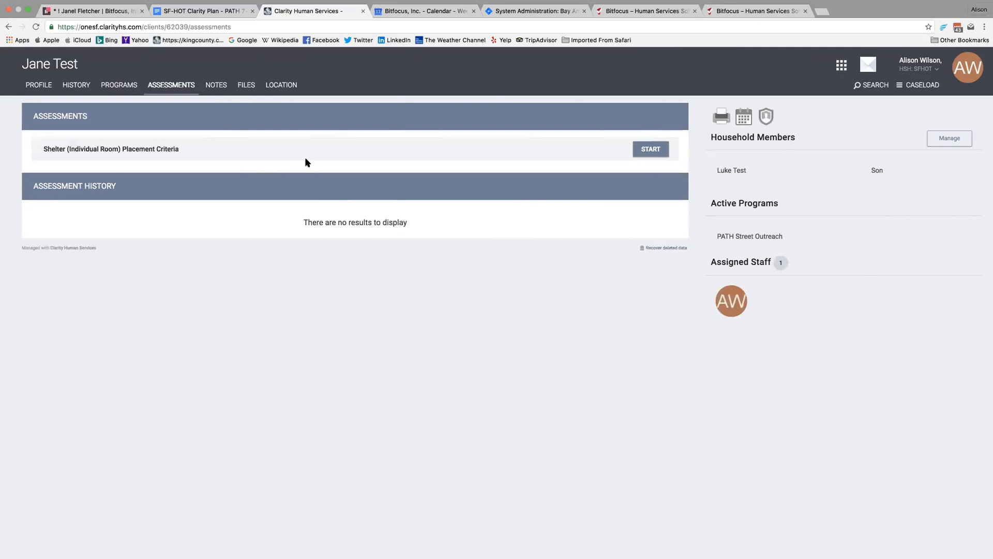
{"action": "left_click", "coordinate": [652, 149]}
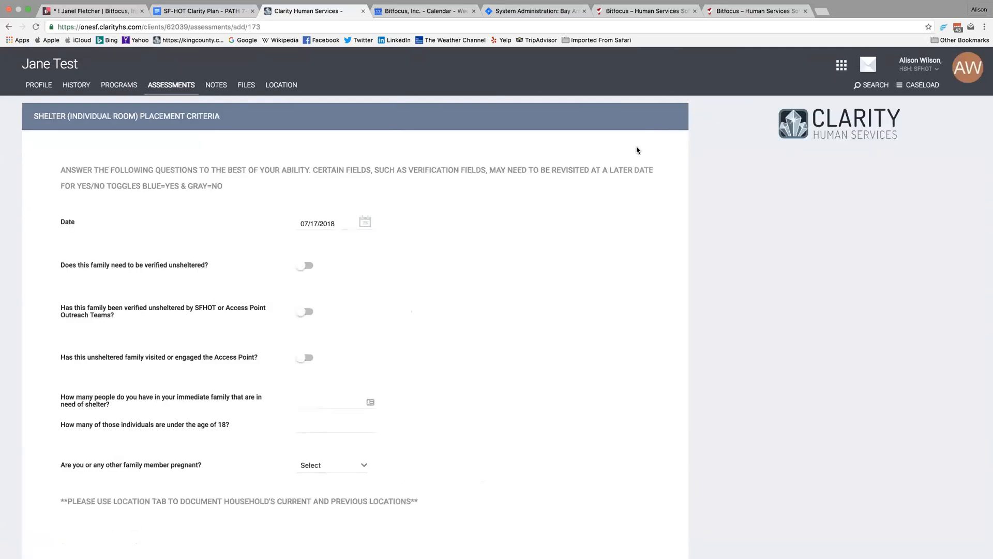
{"action": "left_click", "coordinate": [365, 221]}
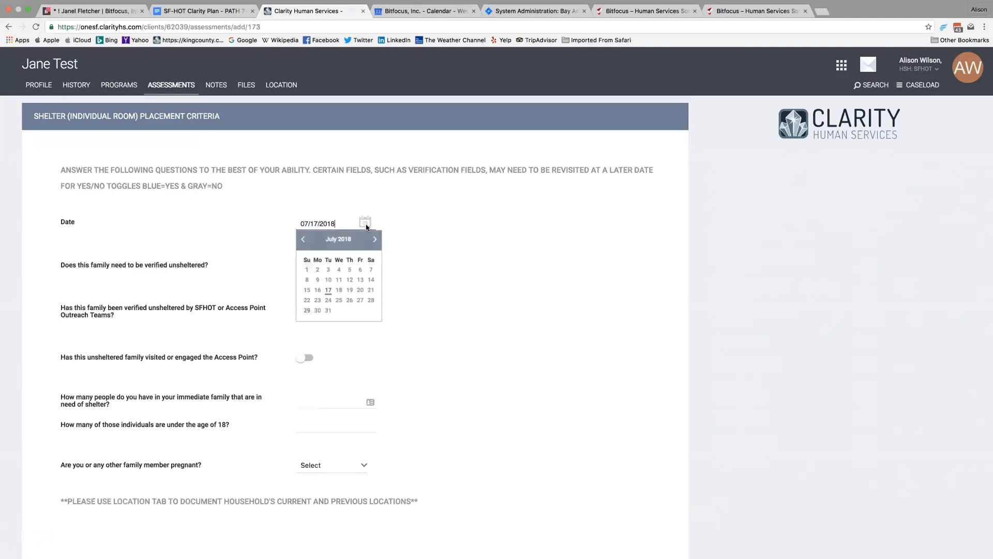
{"action": "left_click", "coordinate": [307, 269]}
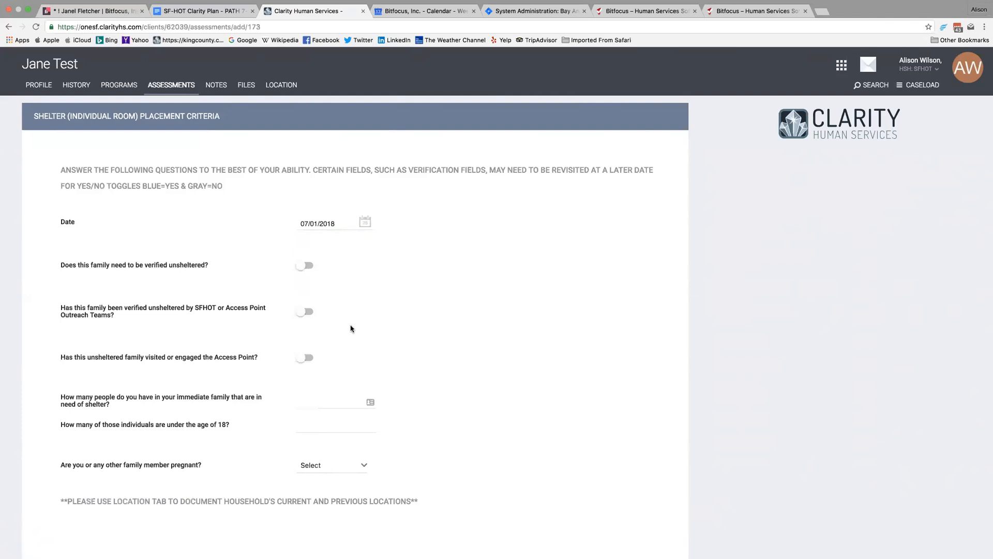
Mark the family as verified unsheltered by SFHOT or Access Point Outreach Teams, with a verified date of 07/01/2018.
{"action": "left_click", "coordinate": [310, 313]}
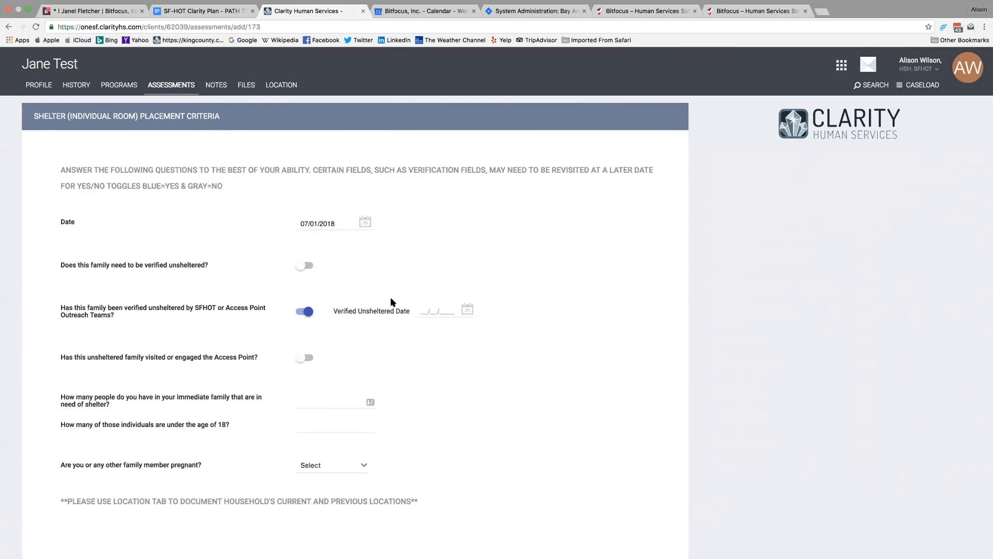
{"action": "left_click", "coordinate": [474, 311]}
{"action": "left_click", "coordinate": [428, 357]}
Record 2 family members needing shelter, 1 of them under 18, with ages 33 for the head of household and 10 for member #2.
{"action": "left_click", "coordinate": [327, 399]}
{"action": "type", "text": "2"}
{"action": "left_click", "coordinate": [336, 426]}
{"action": "type", "text": "1"}
{"action": "left_click", "coordinate": [331, 447]}
{"action": "type", "text": "33"}
{"action": "left_click", "coordinate": [337, 475]}
{"action": "type", "text": "10"}
Answer No to a pregnant family member, save the assessment and exit the program eligibility determination without a referral.
{"action": "scroll", "coordinate": [356, 483], "scroll_direction": "down", "scroll_amount": 3}
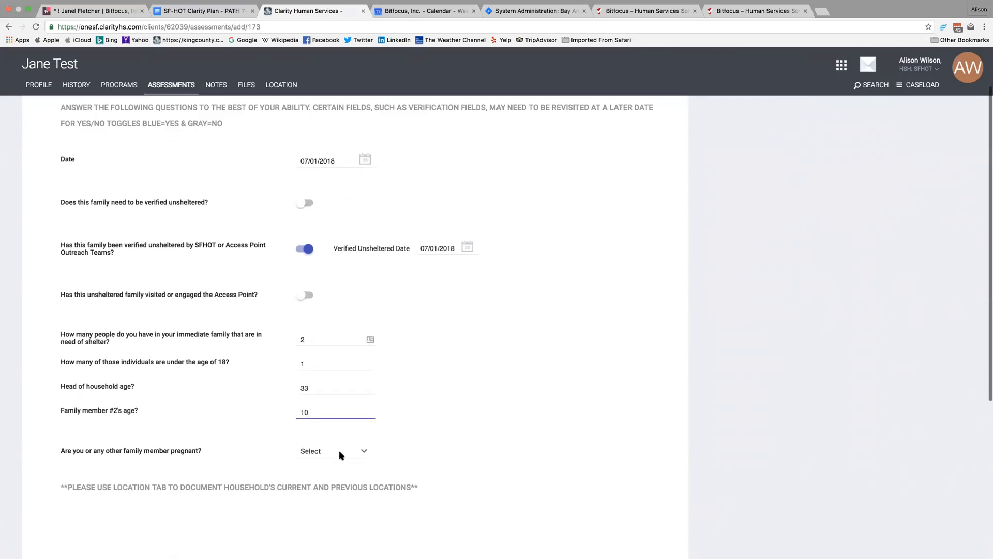
{"action": "left_click", "coordinate": [339, 450]}
{"action": "left_click", "coordinate": [338, 461]}
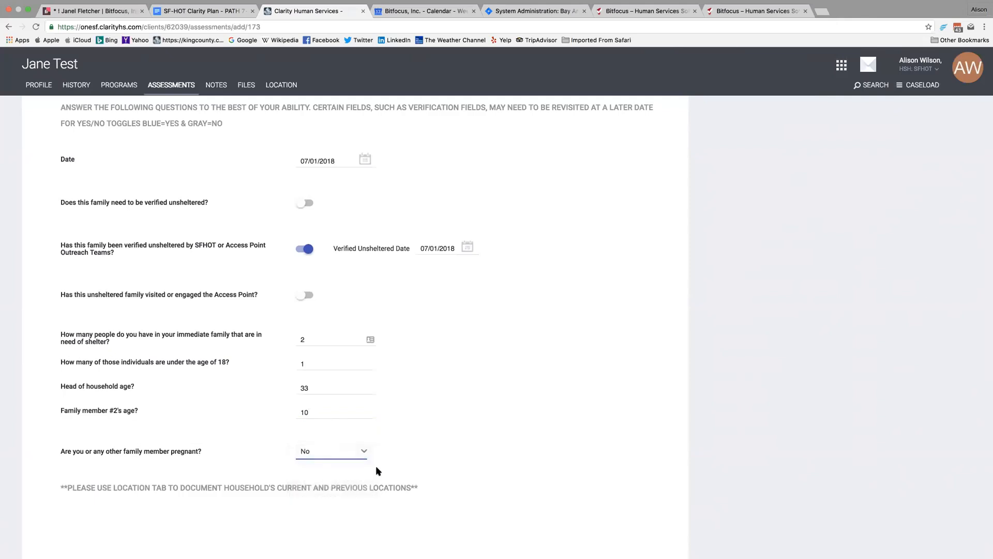
{"action": "scroll", "coordinate": [377, 471], "scroll_direction": "down", "scroll_amount": 10}
{"action": "scroll", "coordinate": [377, 470], "scroll_direction": "down", "scroll_amount": 2}
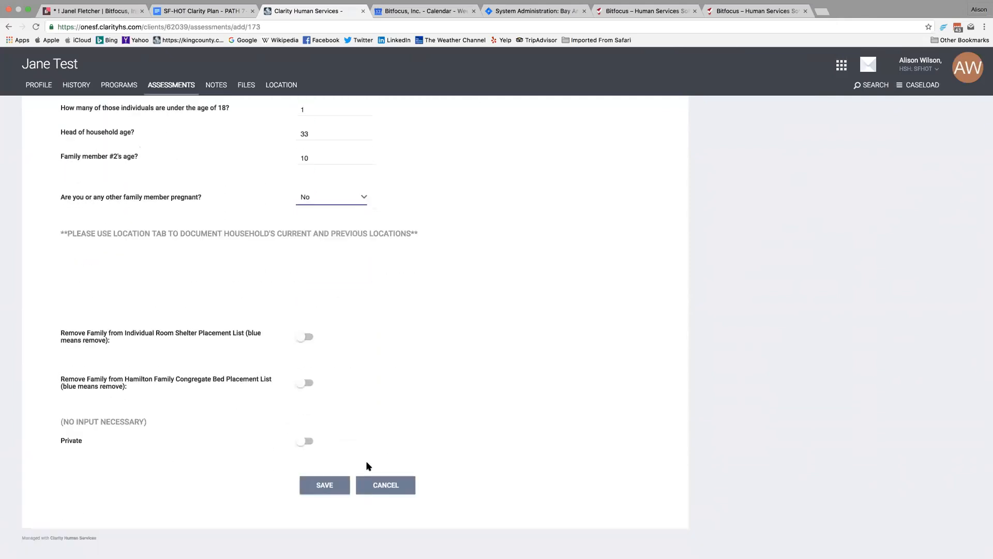
{"action": "left_click", "coordinate": [317, 489]}
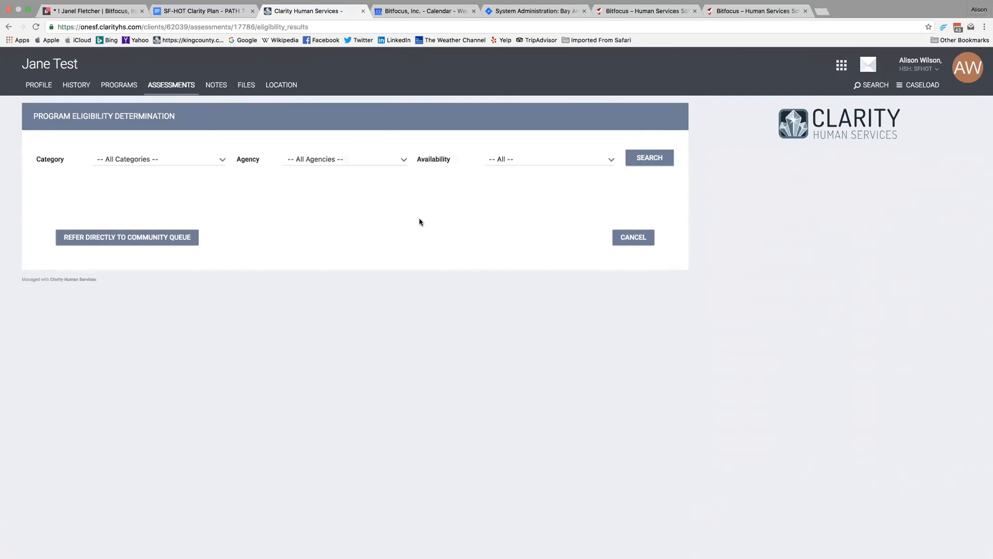
{"action": "left_click", "coordinate": [647, 238]}
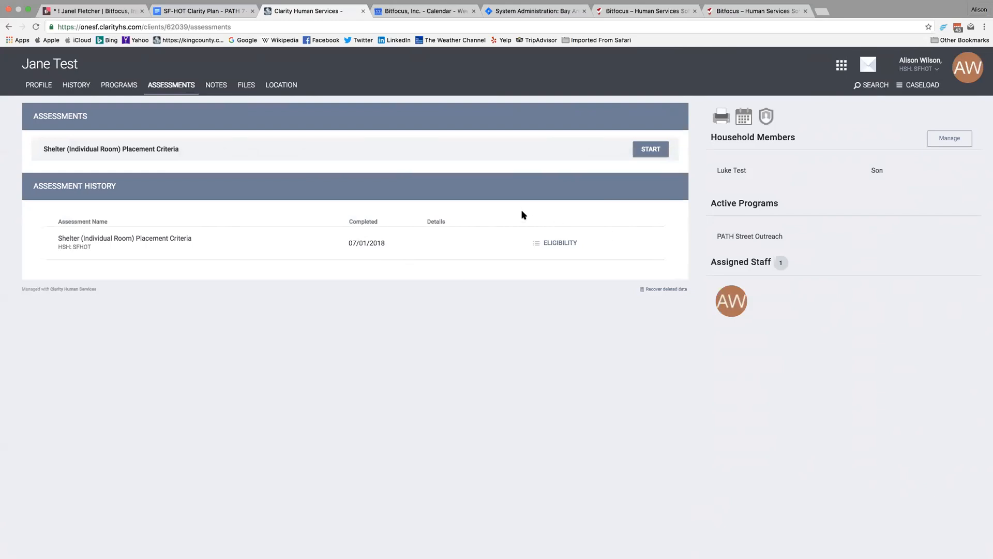
Start a new client location for the mother with address type Encampment and the name Blue Tent.
{"action": "left_click", "coordinate": [282, 86]}
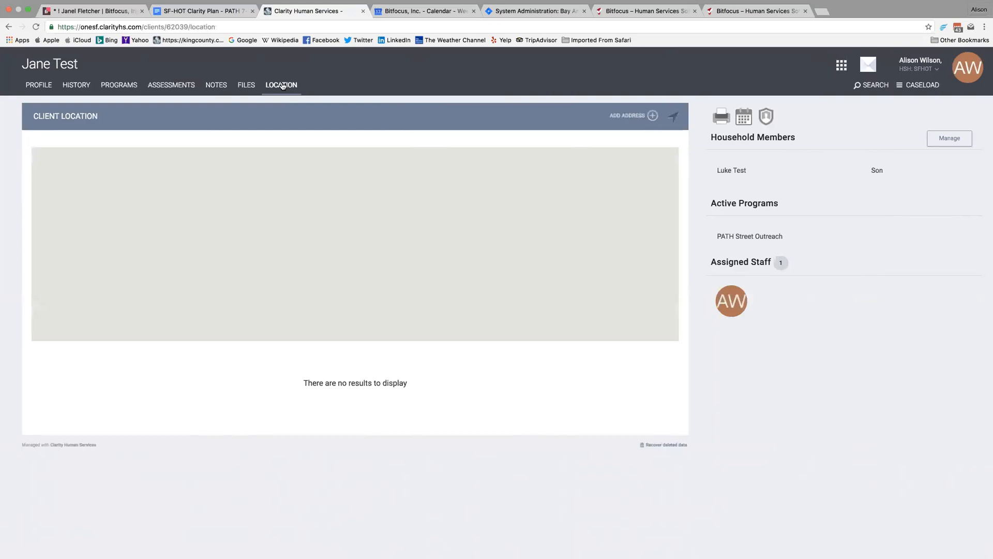
{"action": "left_click", "coordinate": [654, 116]}
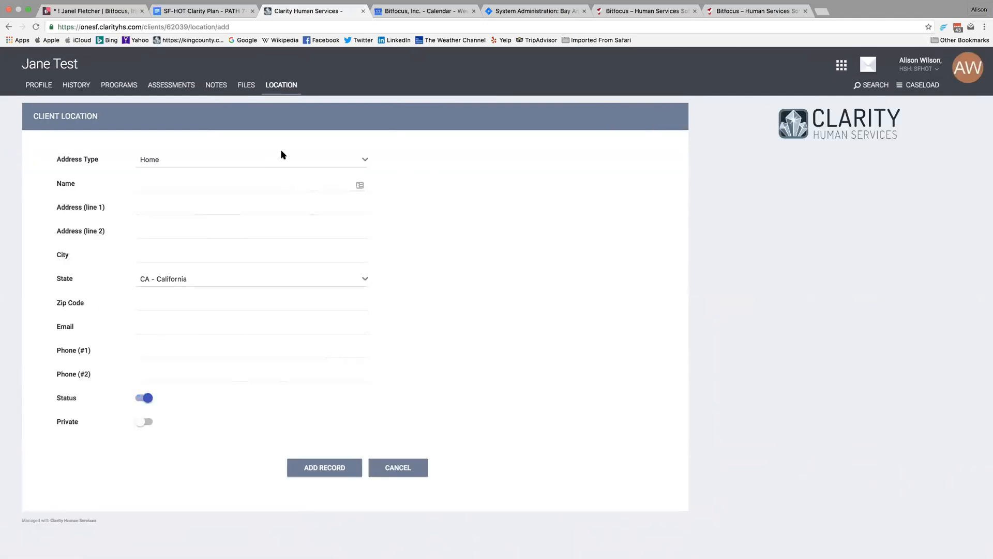
{"action": "left_click", "coordinate": [365, 162]}
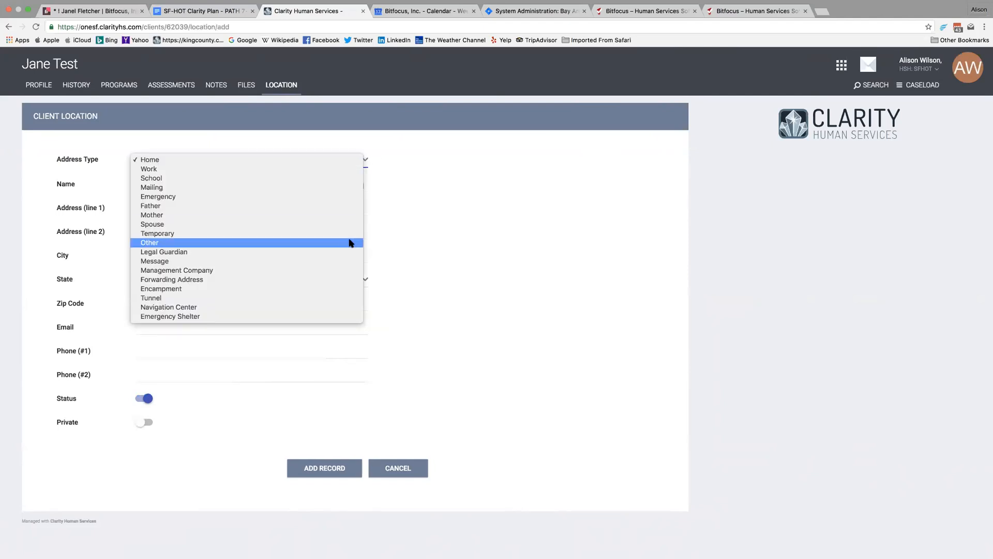
{"action": "left_click", "coordinate": [343, 288]}
{"action": "left_click", "coordinate": [204, 188]}
{"action": "type", "text": "Blue Tent"}
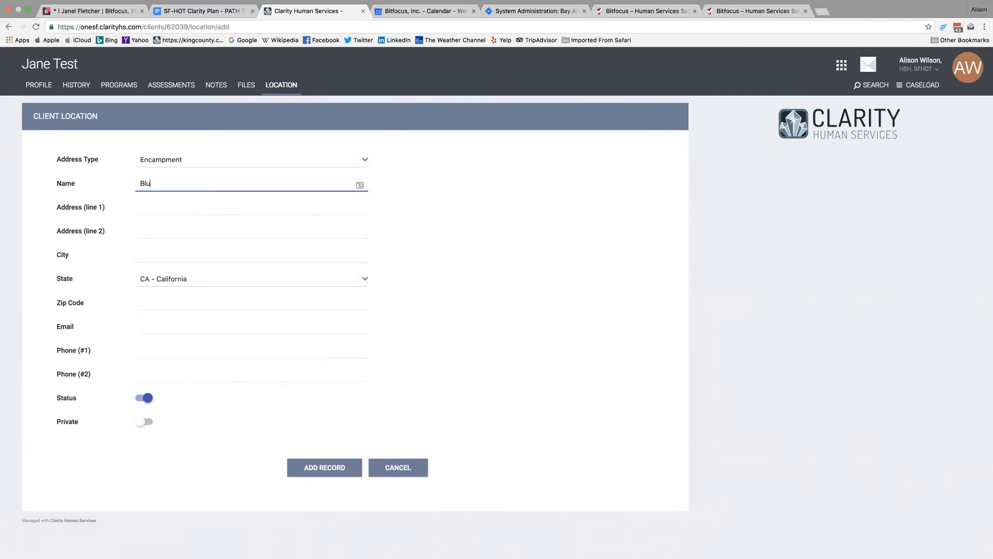
Fill in the encampment's street address, city and zip code, and add the location record.
{"action": "left_click", "coordinate": [201, 205]}
{"action": "type", "text": "5th &"}
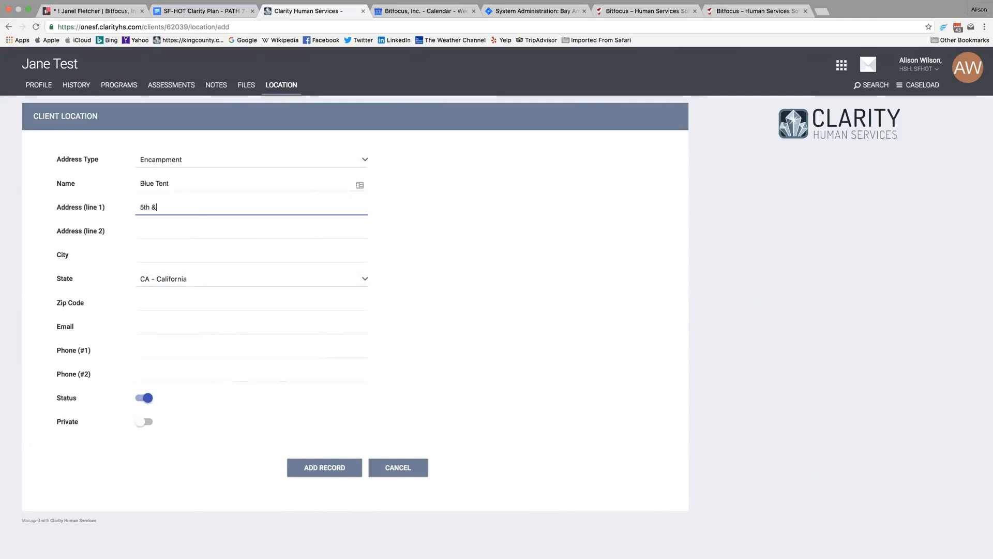
{"action": "type", "text": " Mission St"}
{"action": "left_click", "coordinate": [184, 254]}
{"action": "type", "text": "San Francisco"}
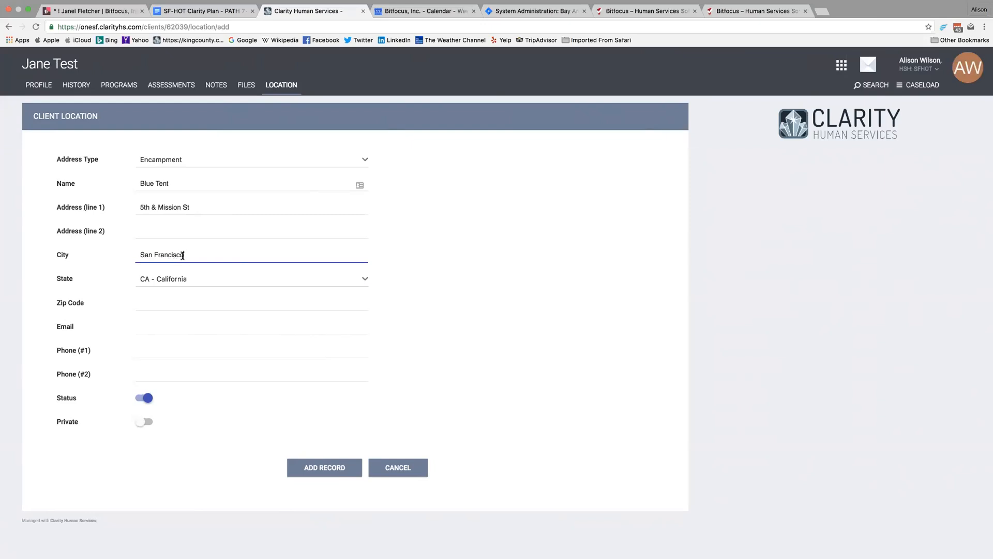
{"action": "left_click", "coordinate": [179, 302]}
{"action": "type", "text": "94105"}
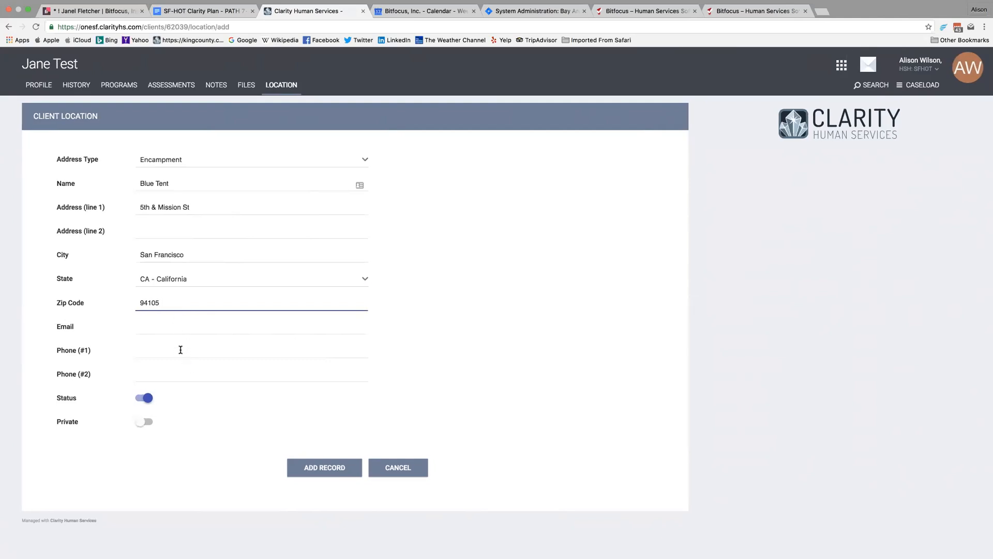
{"action": "left_click", "coordinate": [317, 465]}
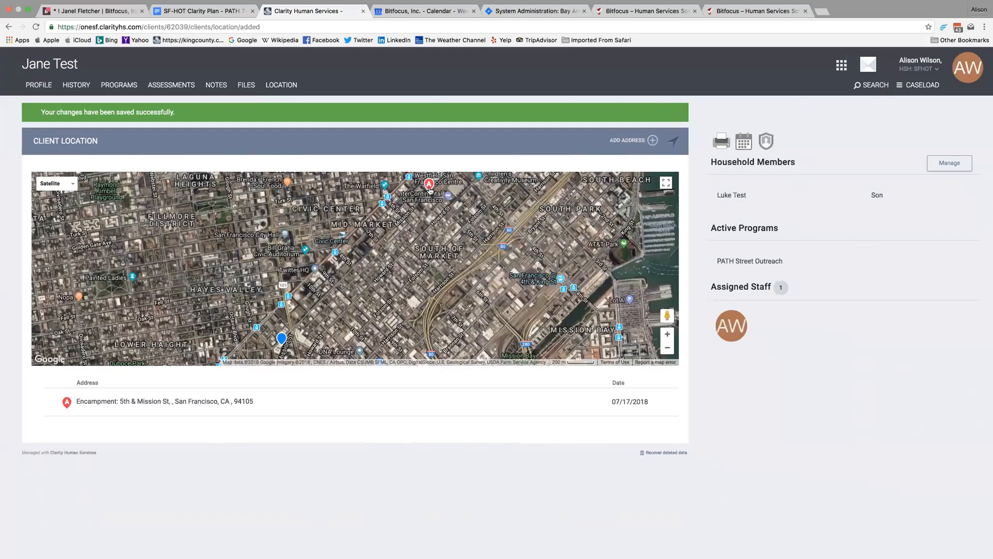
{"action": "mouse_move", "coordinate": [430, 190]}
Open the Staying on Streets, ES or SH item of the [PATH] Outreach Contact service in the mother's PATH Street Outreach program.
{"action": "left_click", "coordinate": [113, 90]}
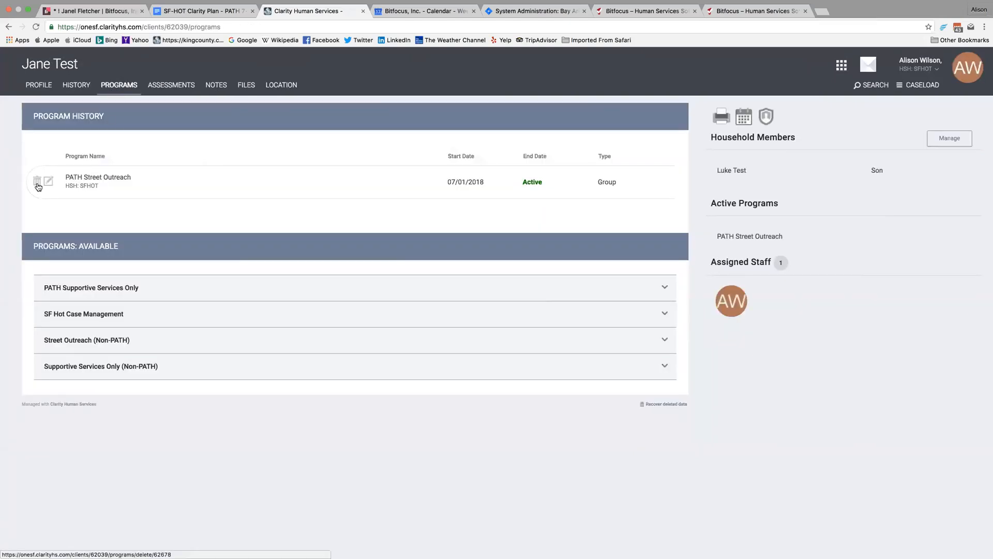
{"action": "left_click", "coordinate": [48, 181]}
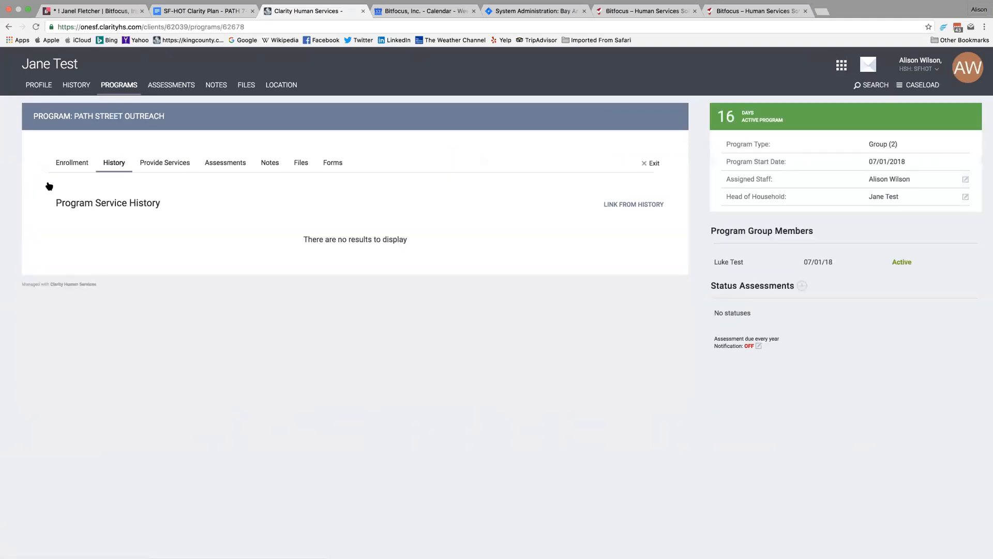
{"action": "left_click", "coordinate": [160, 167]}
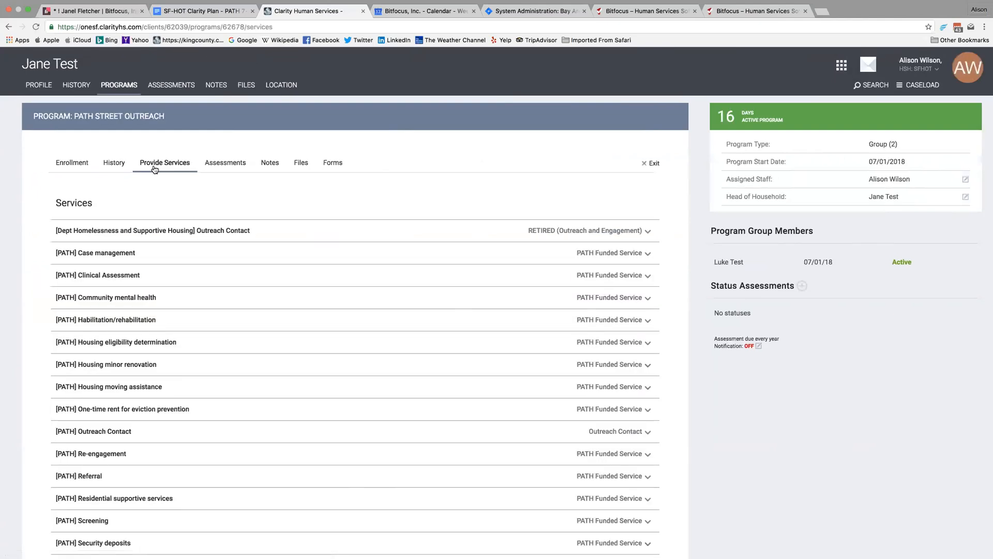
{"action": "scroll", "coordinate": [308, 343], "scroll_direction": "down", "scroll_amount": 3}
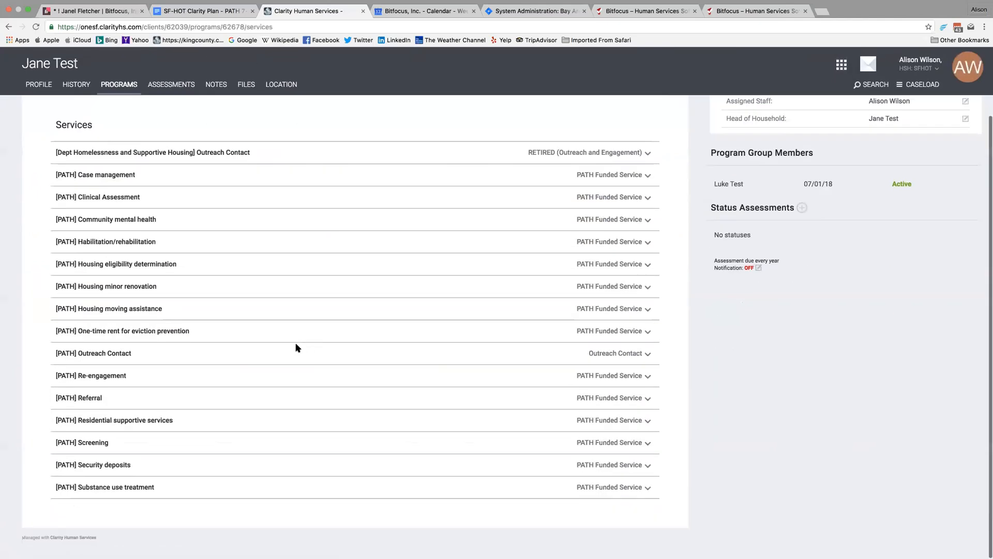
{"action": "left_click", "coordinate": [649, 354]}
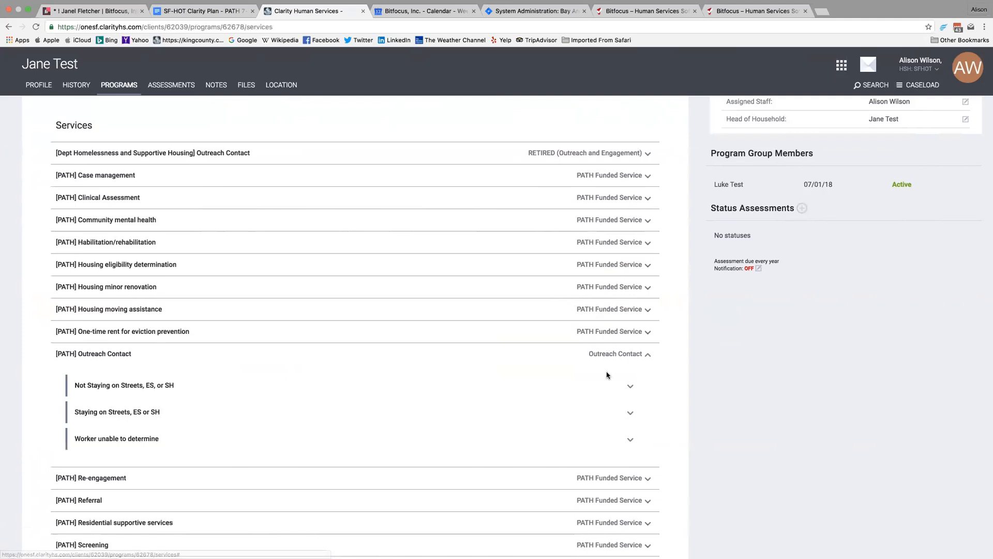
{"action": "left_click", "coordinate": [630, 414]}
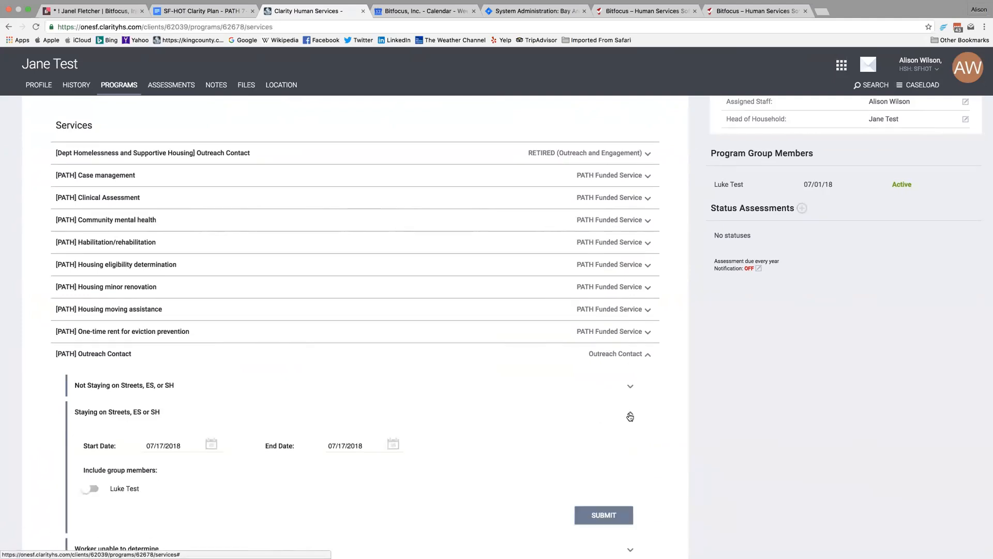
Record the outreach contact with start and end dates of 07/01/2018, include the son as group member, and submit it.
{"action": "left_click", "coordinate": [209, 446]}
{"action": "left_click", "coordinate": [152, 491]}
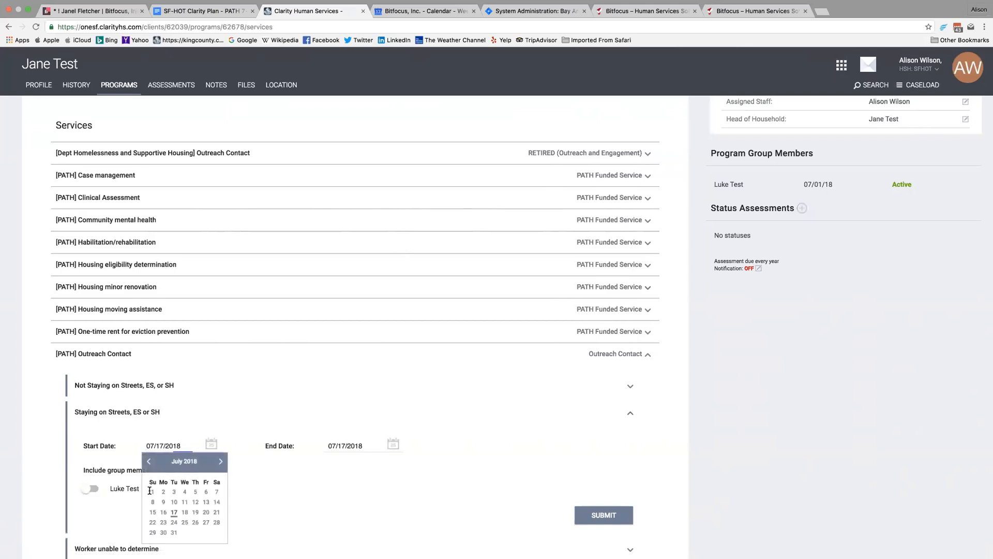
{"action": "left_click", "coordinate": [393, 444]}
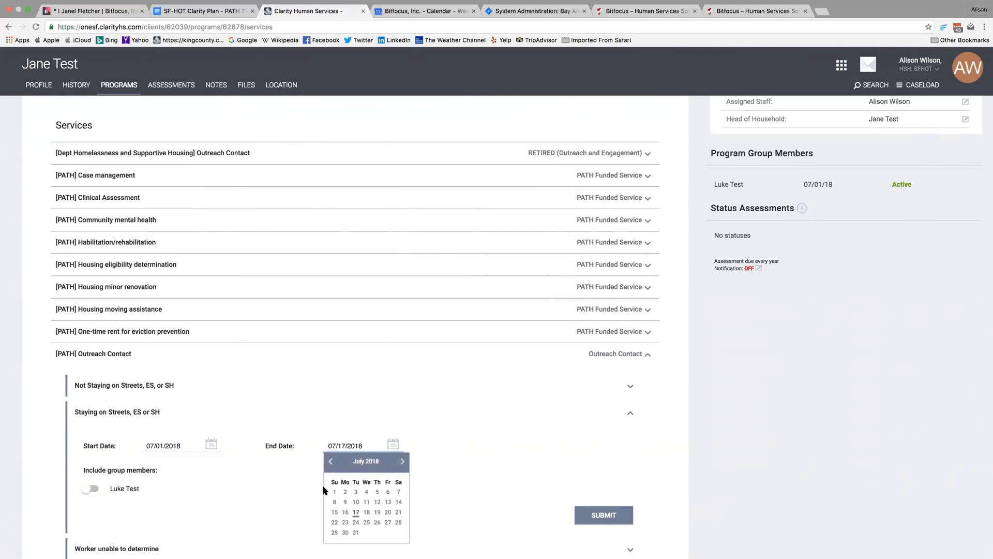
{"action": "left_click", "coordinate": [334, 492]}
{"action": "left_click", "coordinate": [90, 489]}
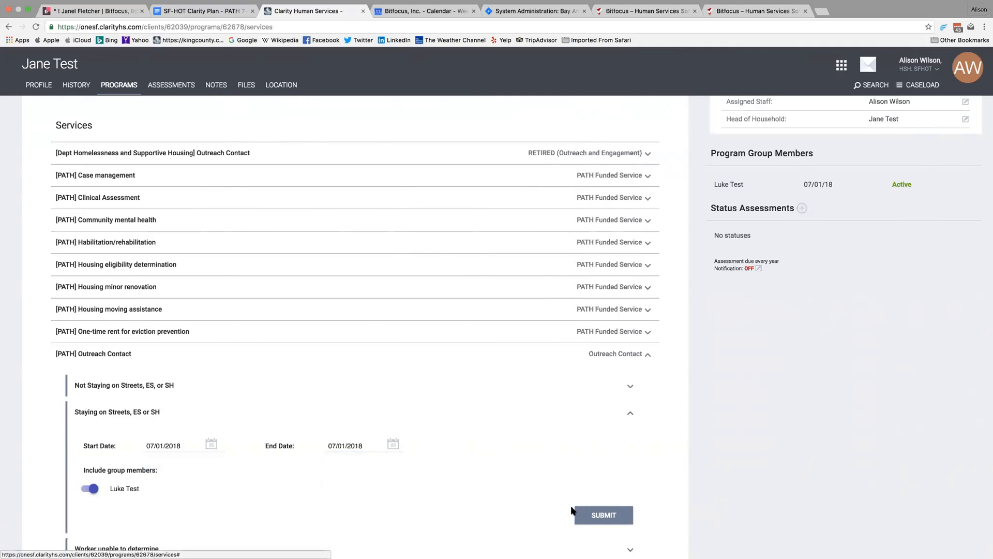
{"action": "left_click", "coordinate": [590, 521]}
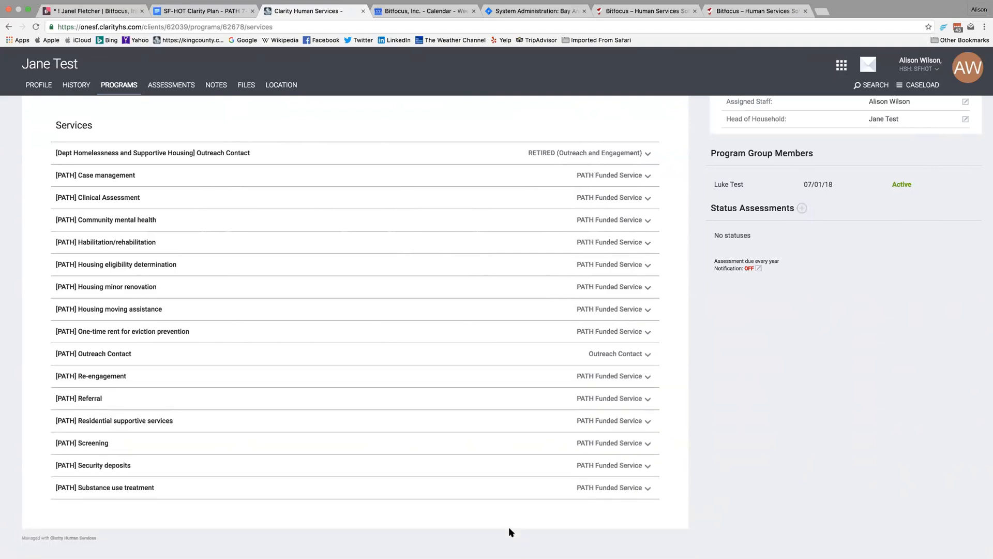
Add the mother and son to the 07/17/2018 attendance for [PATH] Outreach Contact: Staying on Streets, ES or SH.
{"action": "scroll", "coordinate": [504, 476], "scroll_direction": "up", "scroll_amount": 2}
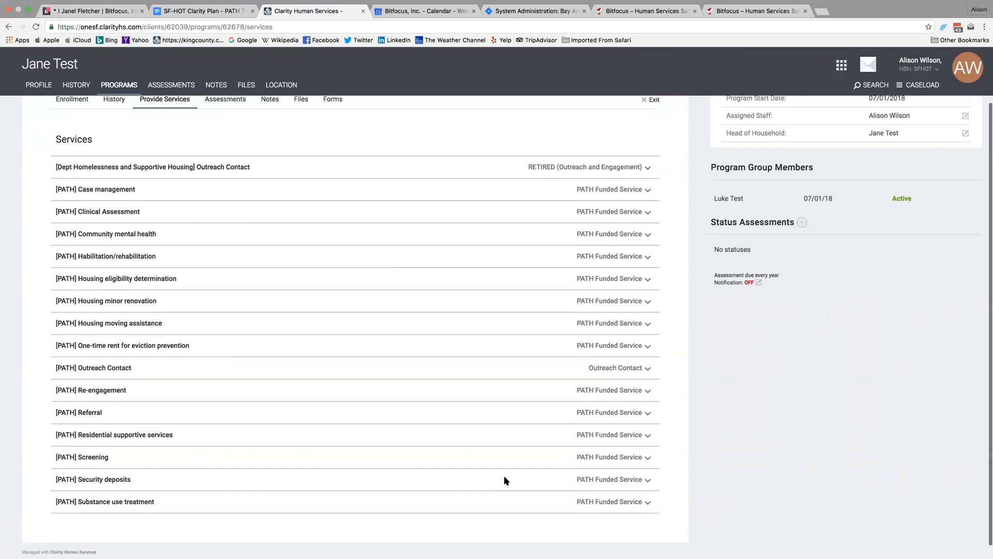
{"action": "scroll", "coordinate": [505, 480], "scroll_direction": "up", "scroll_amount": 1}
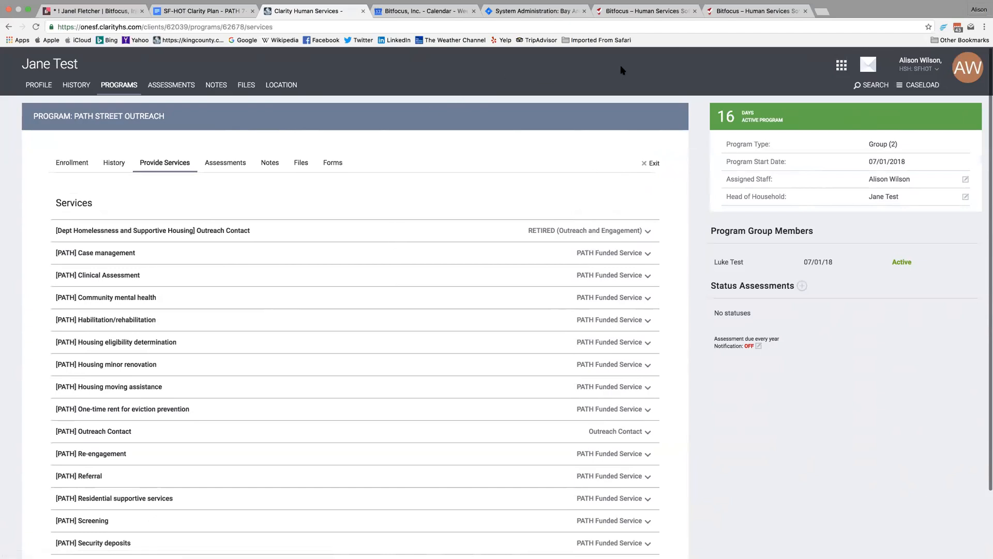
{"action": "left_click", "coordinate": [842, 68]}
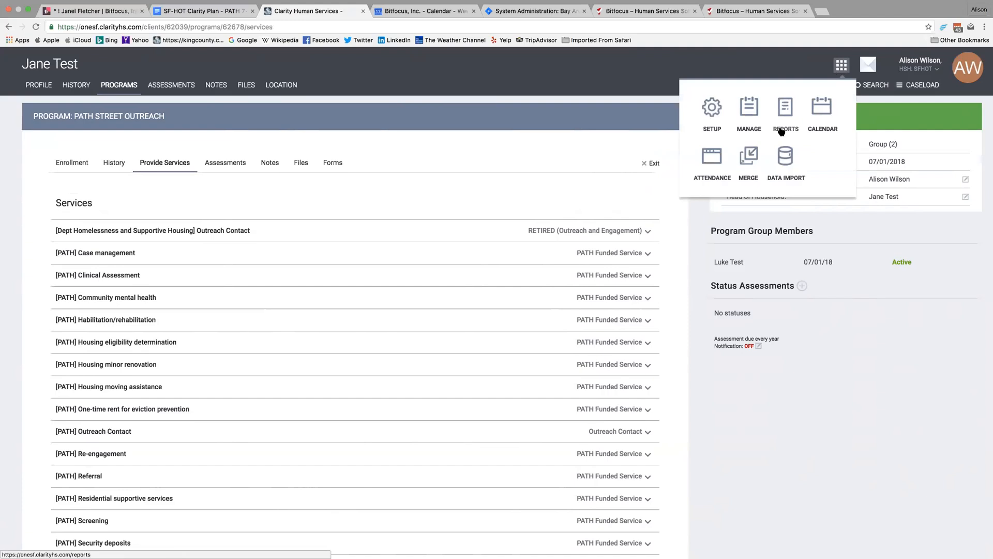
{"action": "left_click", "coordinate": [716, 156]}
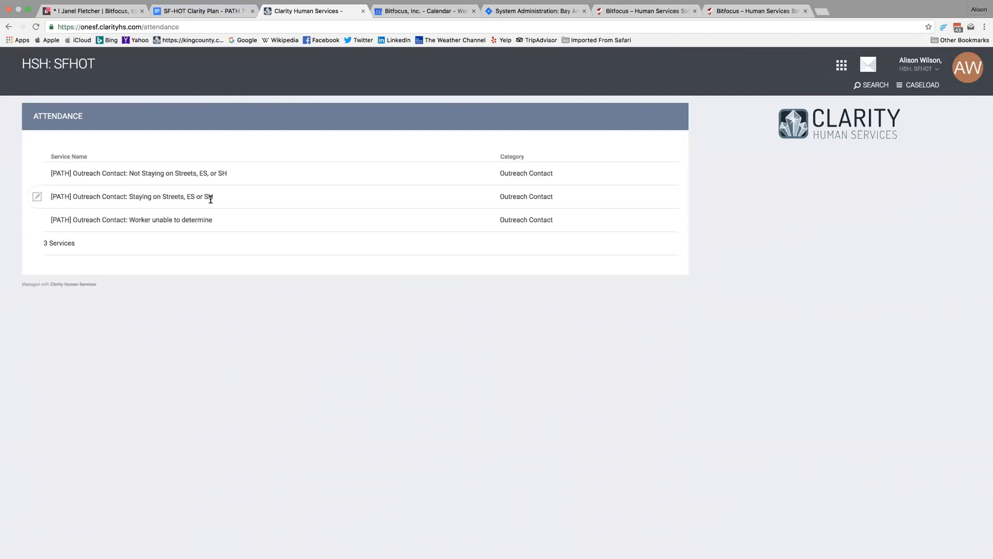
{"action": "left_click", "coordinate": [36, 197]}
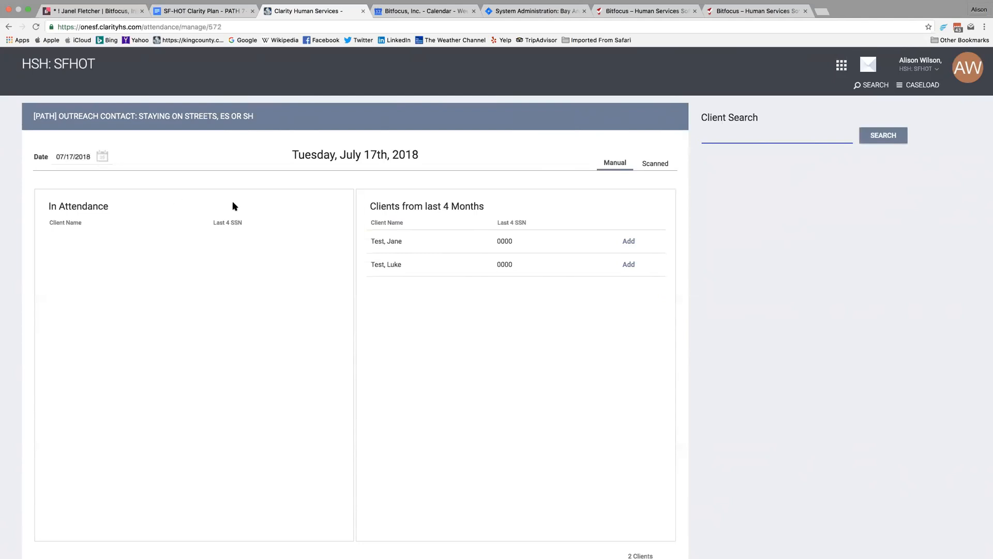
{"action": "left_click", "coordinate": [627, 243]}
{"action": "left_click", "coordinate": [627, 244]}
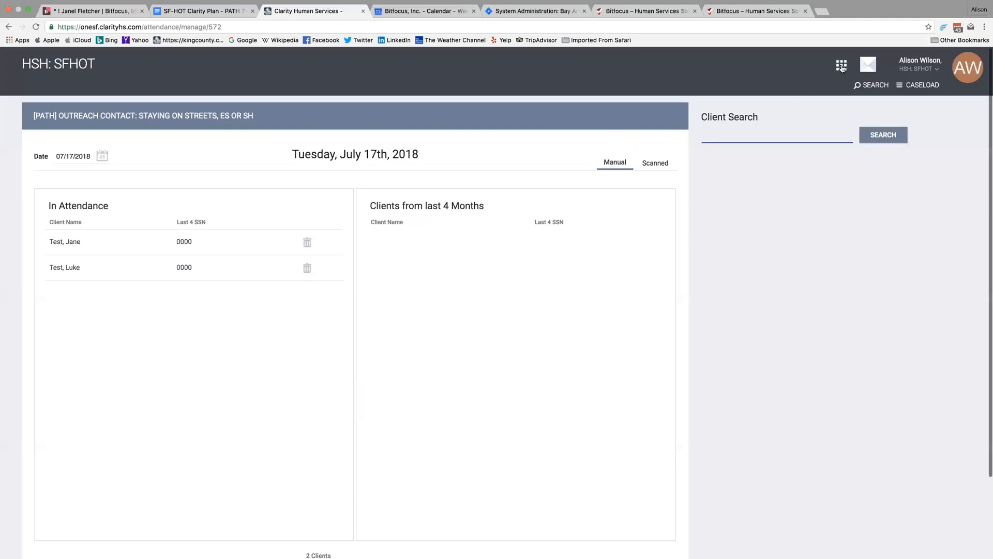
Review the Outreach Contact service record and its attendance entries in the mother's history.
{"action": "left_click", "coordinate": [871, 85]}
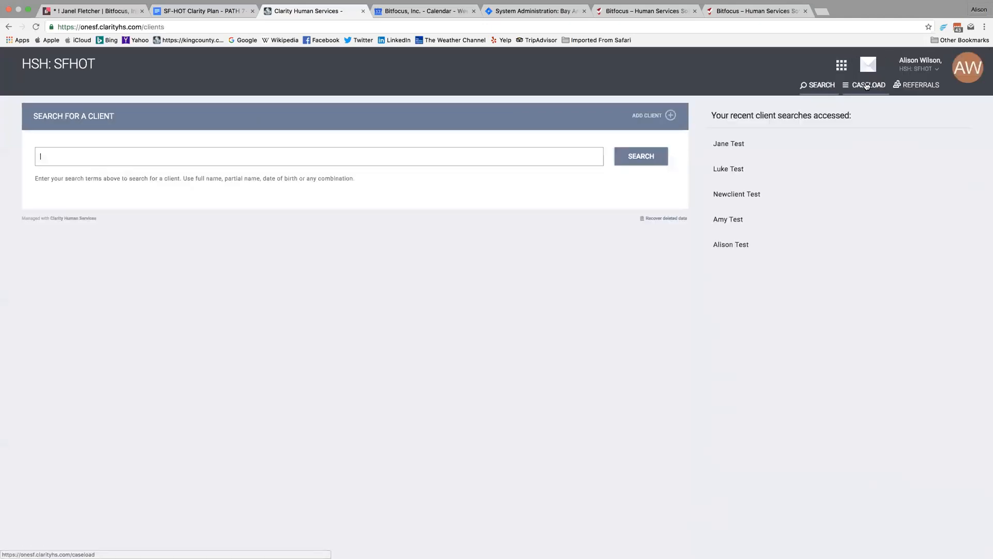
{"action": "left_click", "coordinate": [730, 145]}
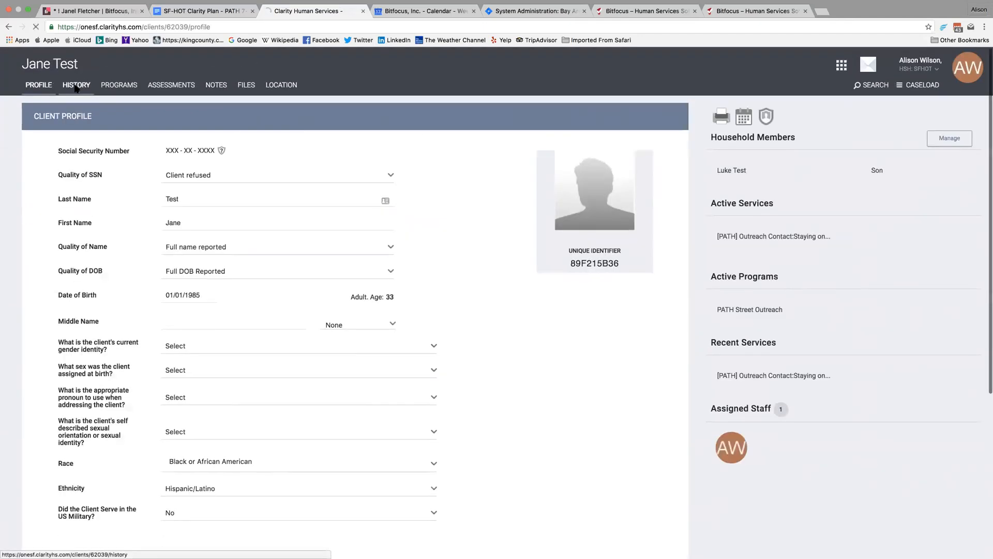
{"action": "left_click", "coordinate": [75, 86]}
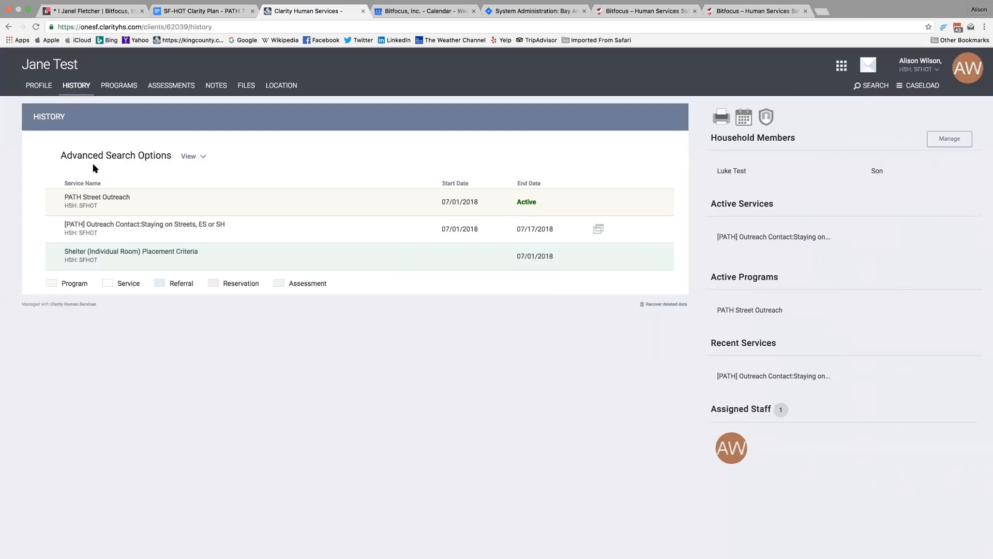
{"action": "mouse_move", "coordinate": [101, 250]}
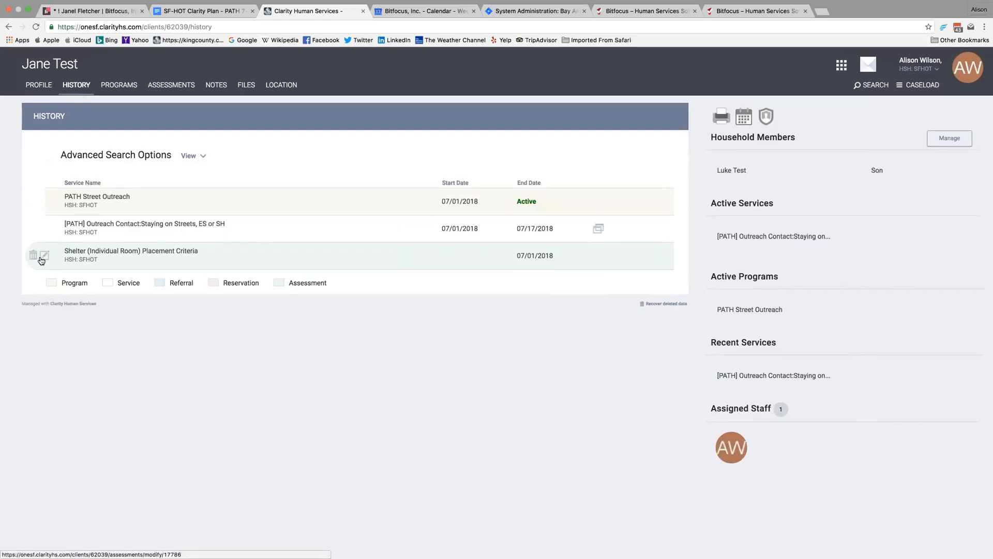
{"action": "mouse_move", "coordinate": [36, 204]}
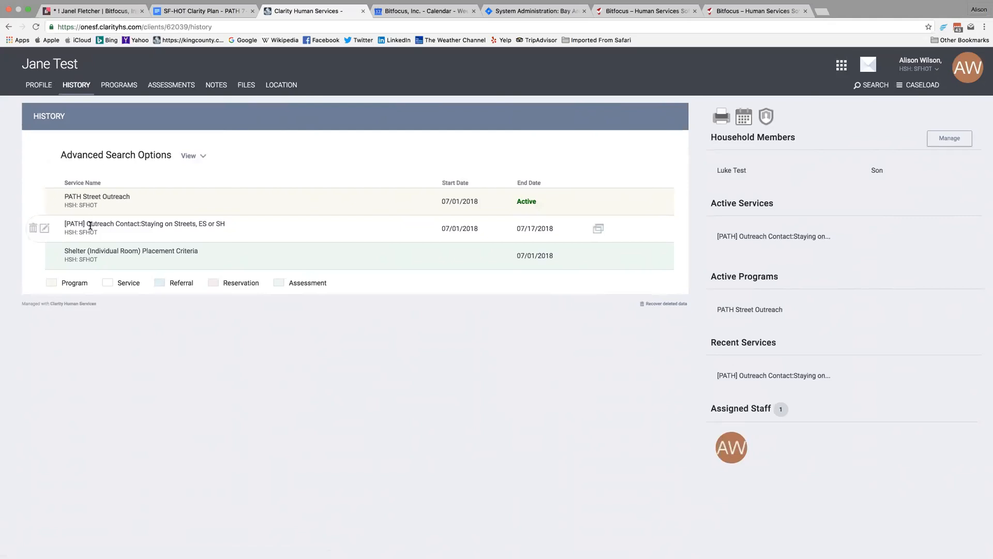
{"action": "left_click", "coordinate": [45, 228]}
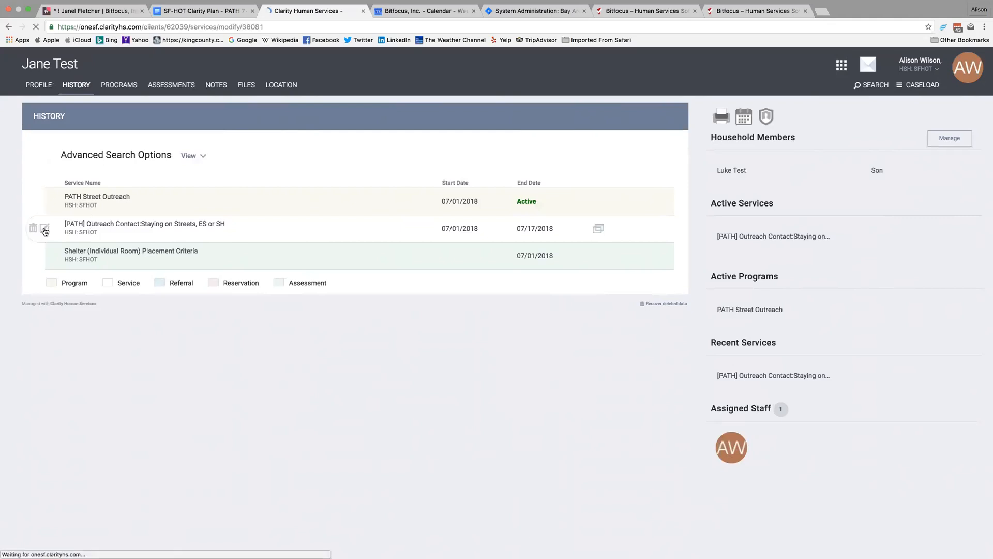
{"action": "scroll", "coordinate": [181, 251], "scroll_direction": "down", "scroll_amount": 8}
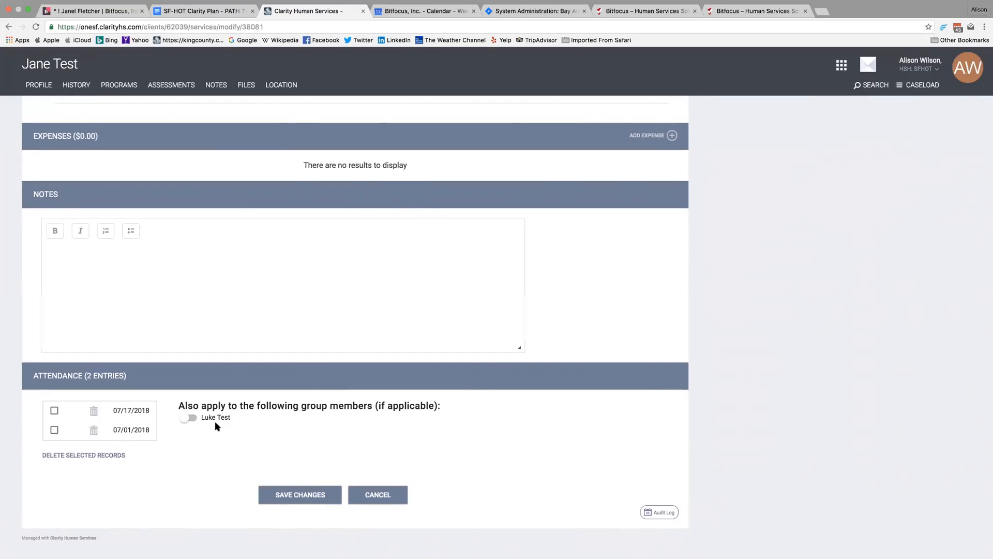
{"action": "scroll", "coordinate": [218, 424], "scroll_direction": "up", "scroll_amount": 10}
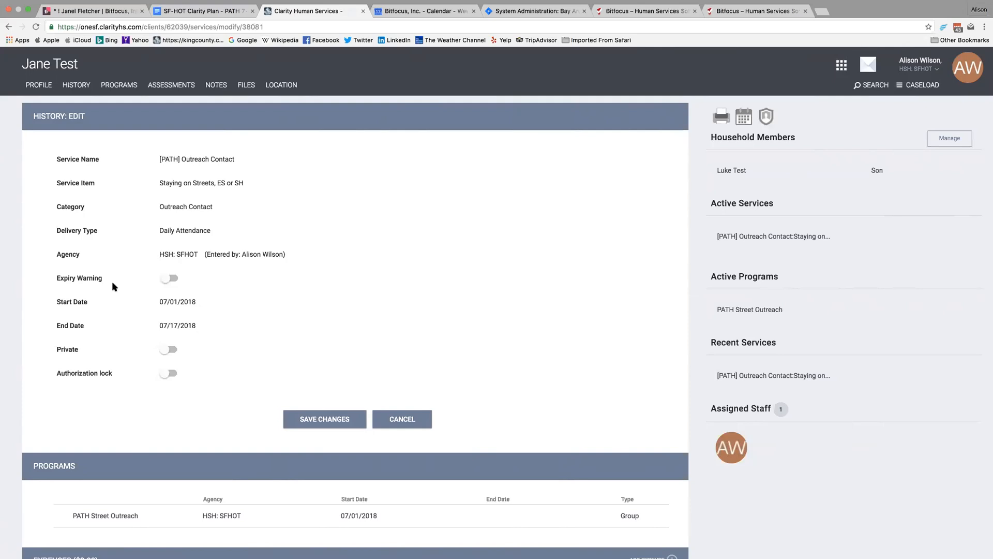
Open the enrollment record of the mother's PATH Street Outreach program and set the Date of Engagement to 07/17/2018.
{"action": "left_click", "coordinate": [120, 90]}
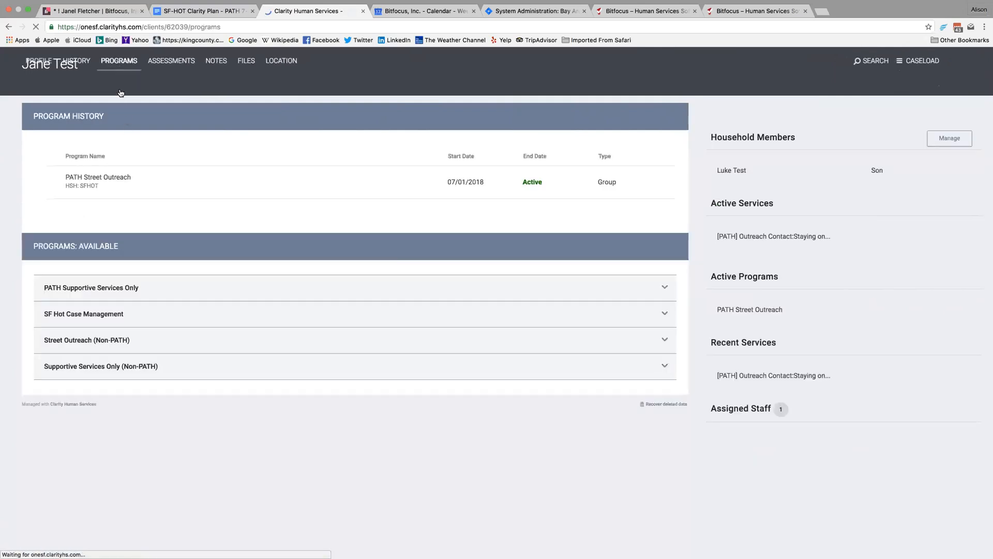
{"action": "left_click", "coordinate": [43, 182]}
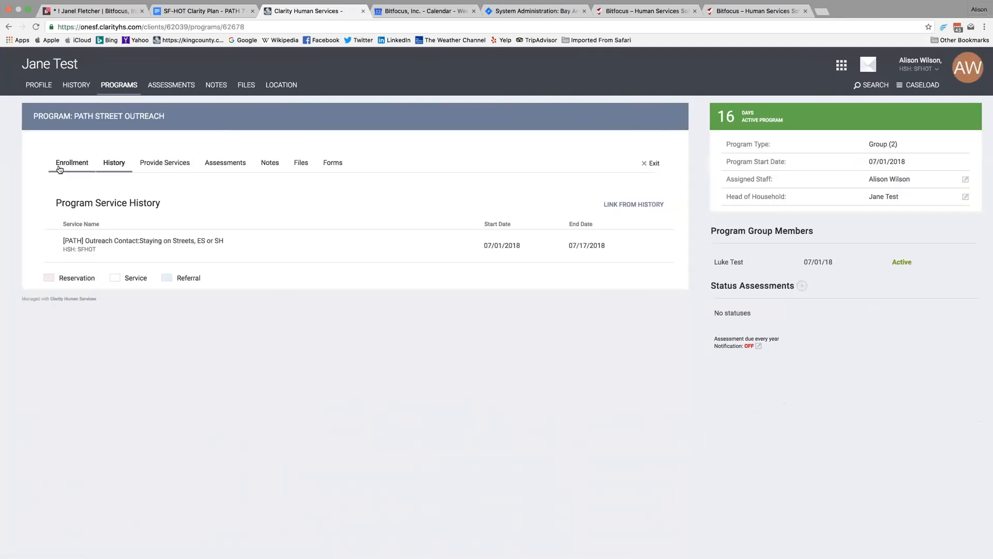
{"action": "left_click", "coordinate": [63, 166]}
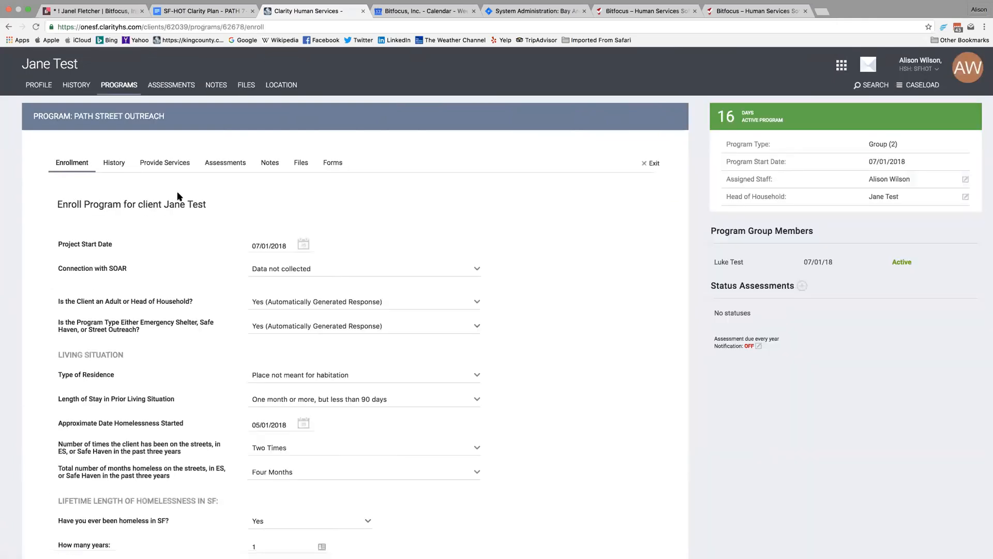
{"action": "scroll", "coordinate": [305, 271], "scroll_direction": "down", "scroll_amount": 6}
{"action": "scroll", "coordinate": [305, 272], "scroll_direction": "down", "scroll_amount": 1}
{"action": "left_click", "coordinate": [303, 296]}
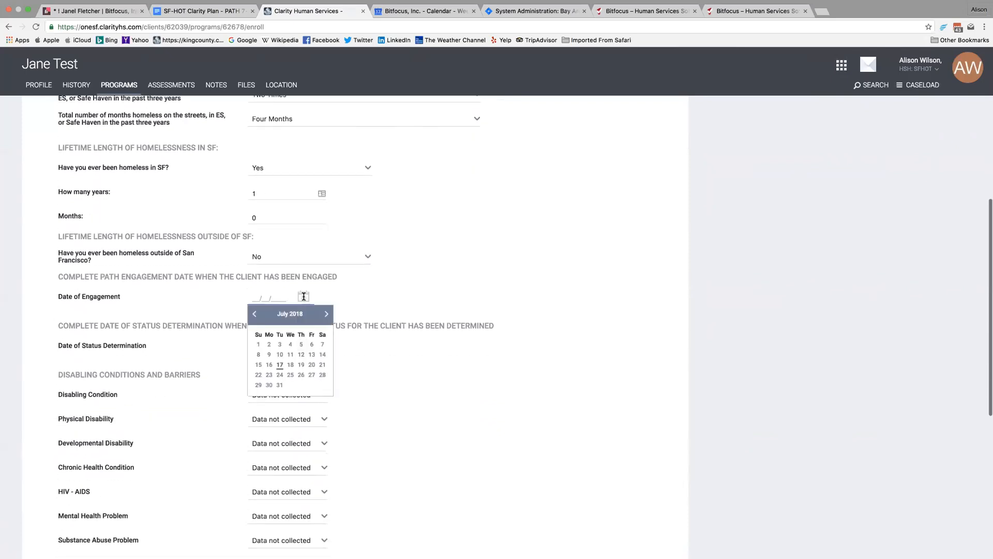
{"action": "left_click", "coordinate": [279, 364]}
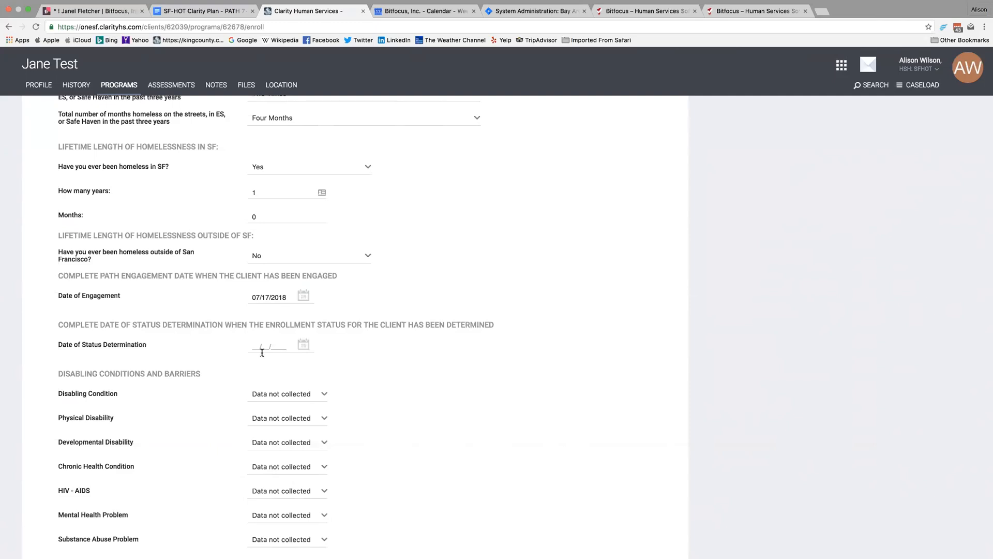
Set the Date of Status Determination to 07/17/2018 and Client Became Enrolled in PATH to Yes, and save the enrollment.
{"action": "left_click", "coordinate": [304, 346]}
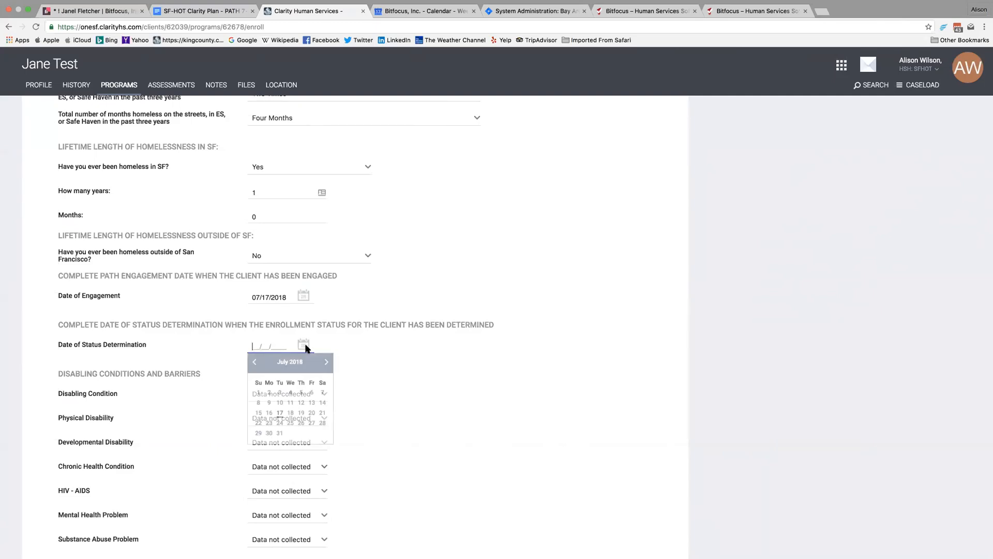
{"action": "left_click", "coordinate": [280, 414]}
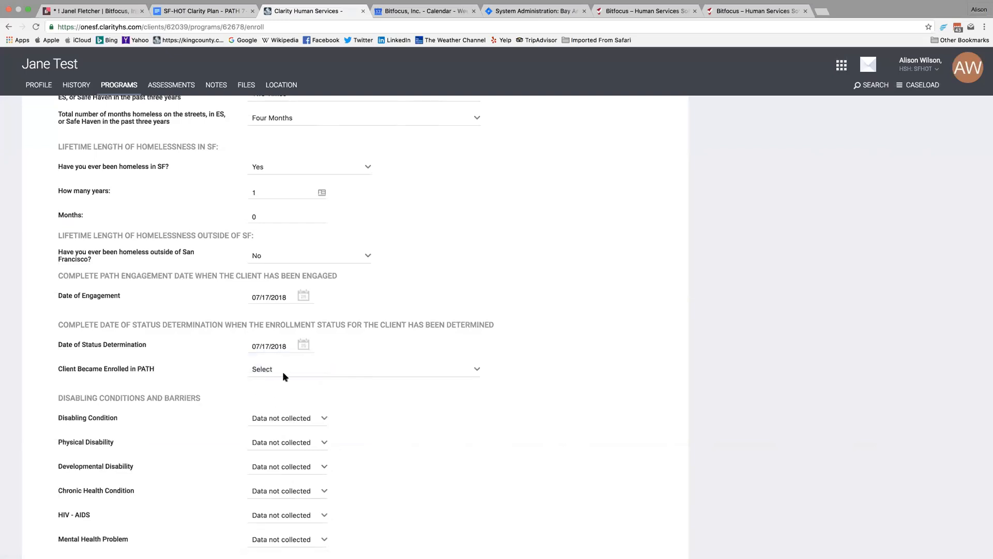
{"action": "left_click", "coordinate": [472, 370]}
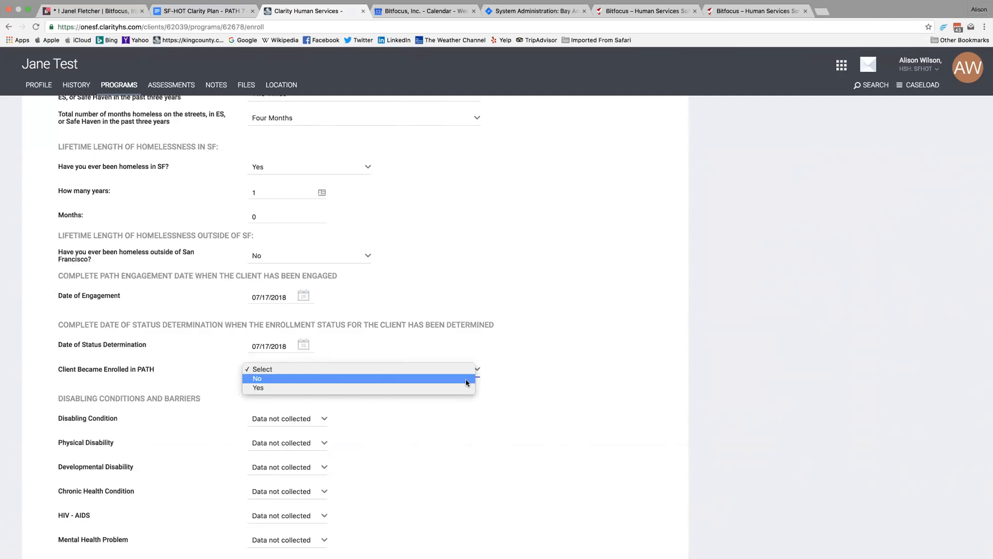
{"action": "left_click", "coordinate": [464, 387]}
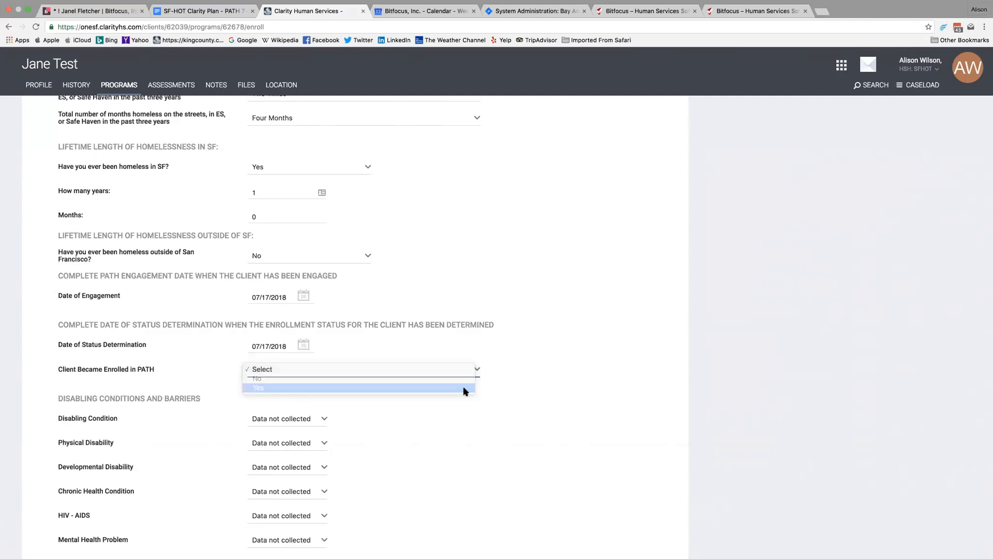
{"action": "scroll", "coordinate": [462, 386], "scroll_direction": "down", "scroll_amount": 7}
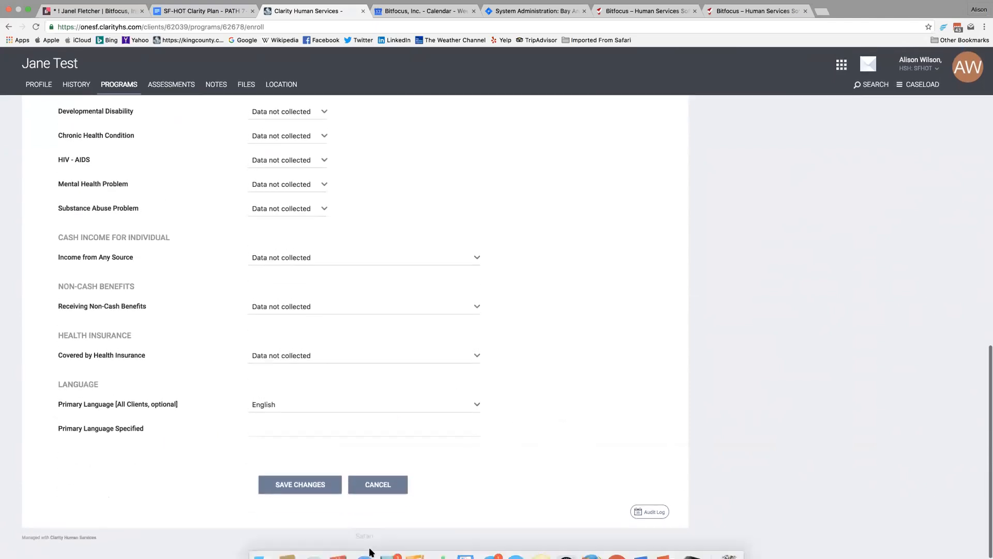
{"action": "left_click", "coordinate": [312, 485]}
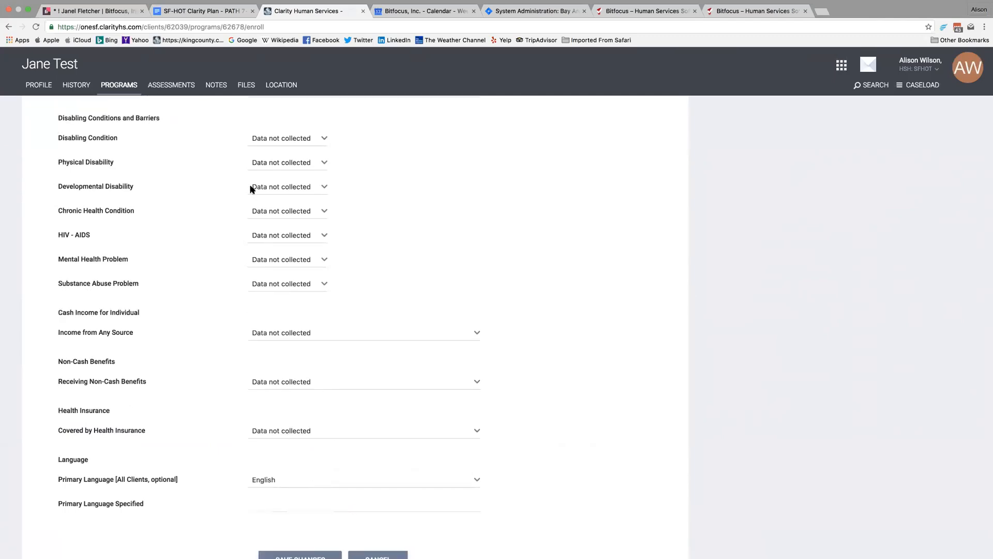
Review the list of PATH services that can be provided in the mother's PATH Street Outreach program.
{"action": "left_click", "coordinate": [162, 190]}
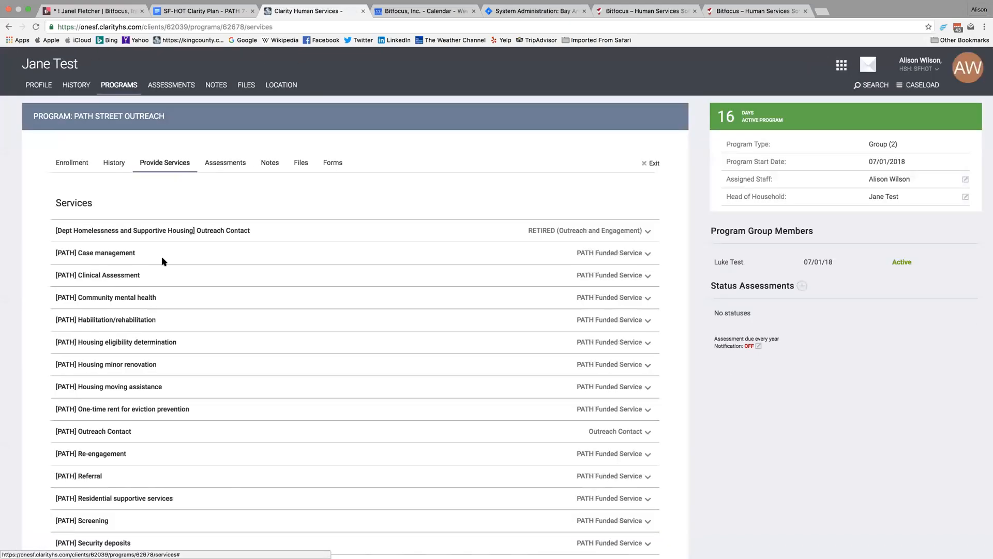
{"action": "scroll", "coordinate": [256, 335], "scroll_direction": "down", "scroll_amount": 2}
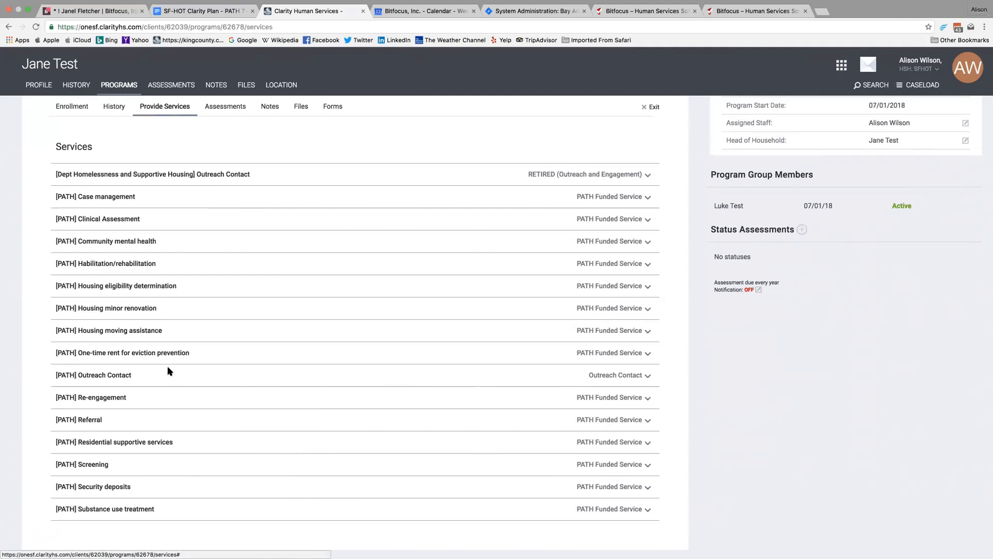
{"action": "scroll", "coordinate": [168, 368], "scroll_direction": "up", "scroll_amount": 2}
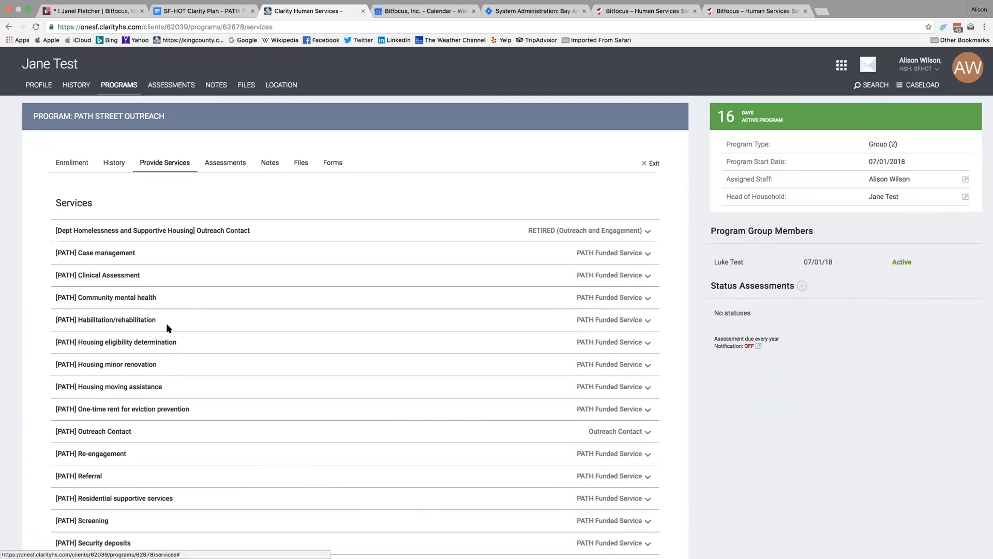
Start the PATH Street Outreach program exit for both the mother and the son.
{"action": "left_click", "coordinate": [653, 165]}
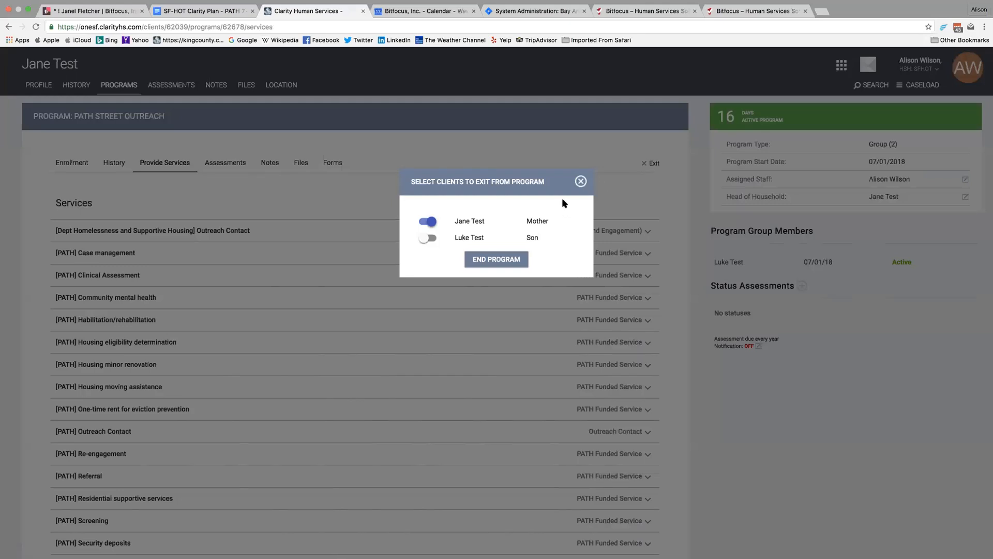
{"action": "left_click", "coordinate": [436, 238]}
{"action": "left_click", "coordinate": [494, 260]}
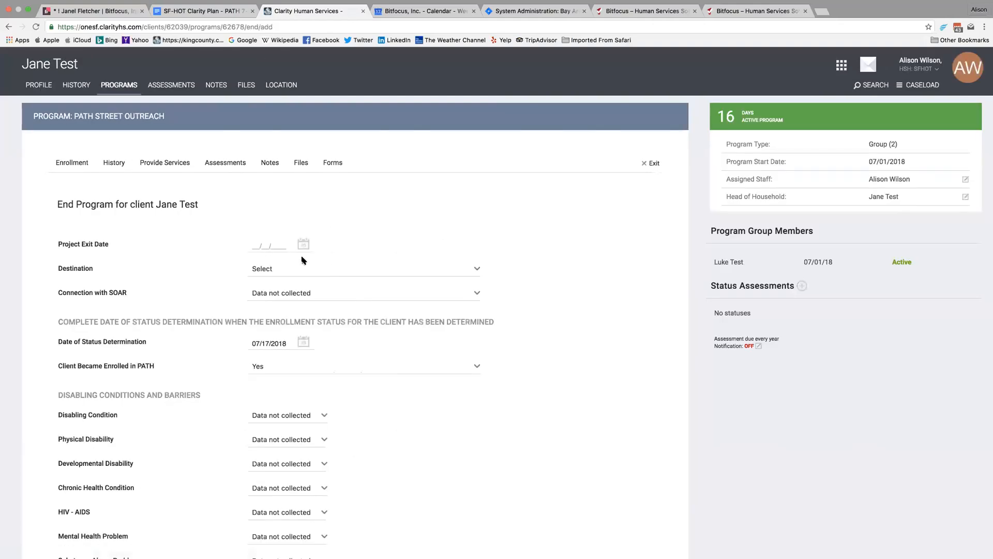
Save the mother's exit with date 07/17/2018 and destination Emergency Shelter, including hotel or motel paid for with voucher.
{"action": "left_click", "coordinate": [304, 244]}
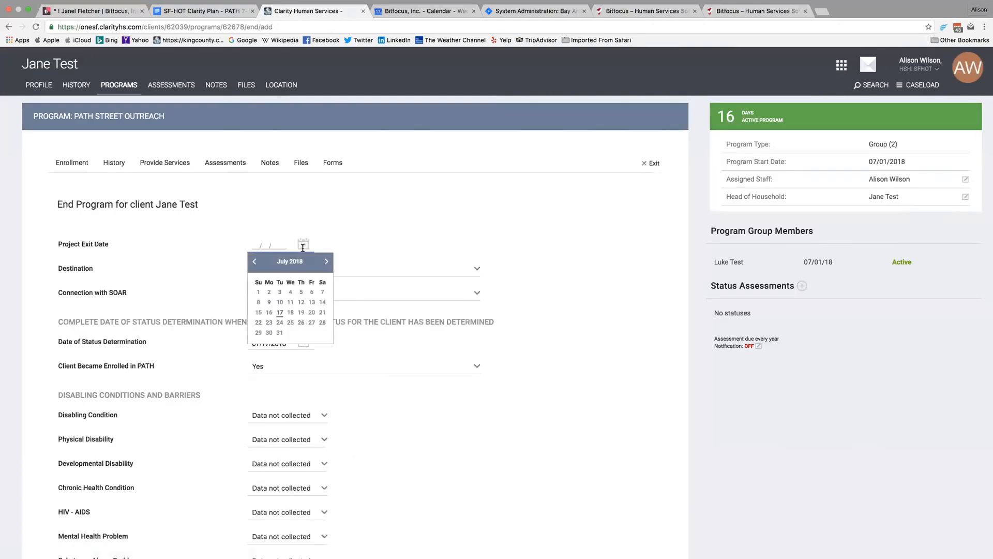
{"action": "left_click", "coordinate": [279, 313]}
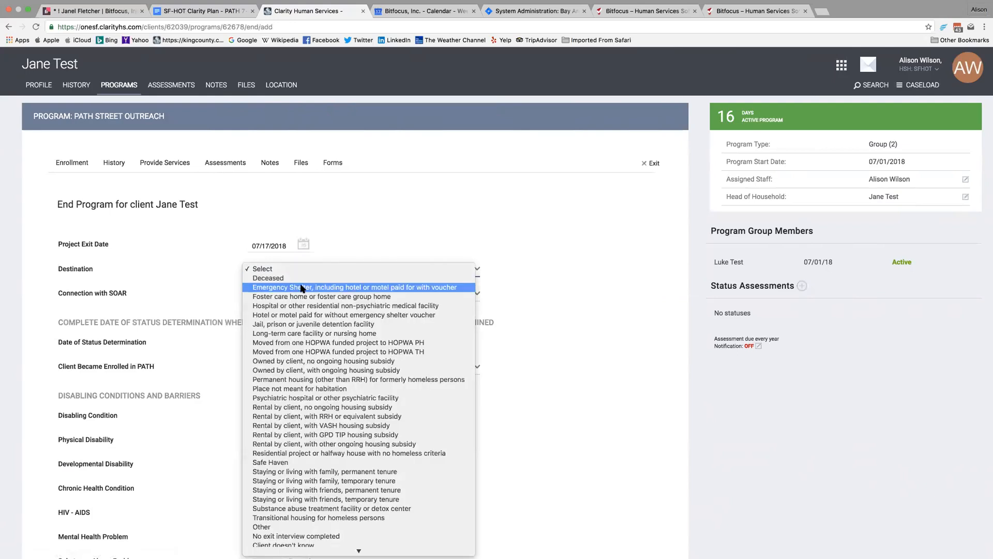
{"action": "left_click", "coordinate": [303, 288]}
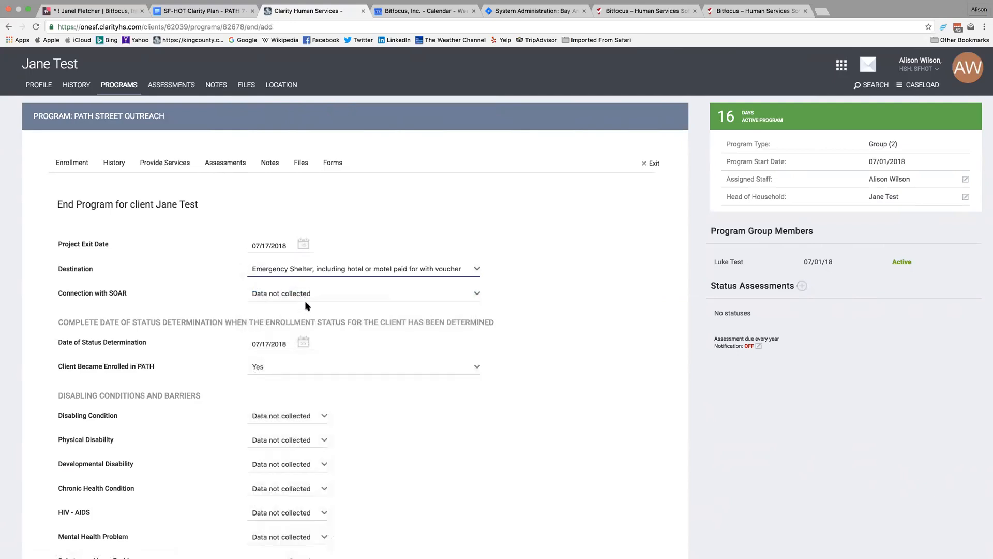
{"action": "scroll", "coordinate": [306, 338], "scroll_direction": "down", "scroll_amount": 1}
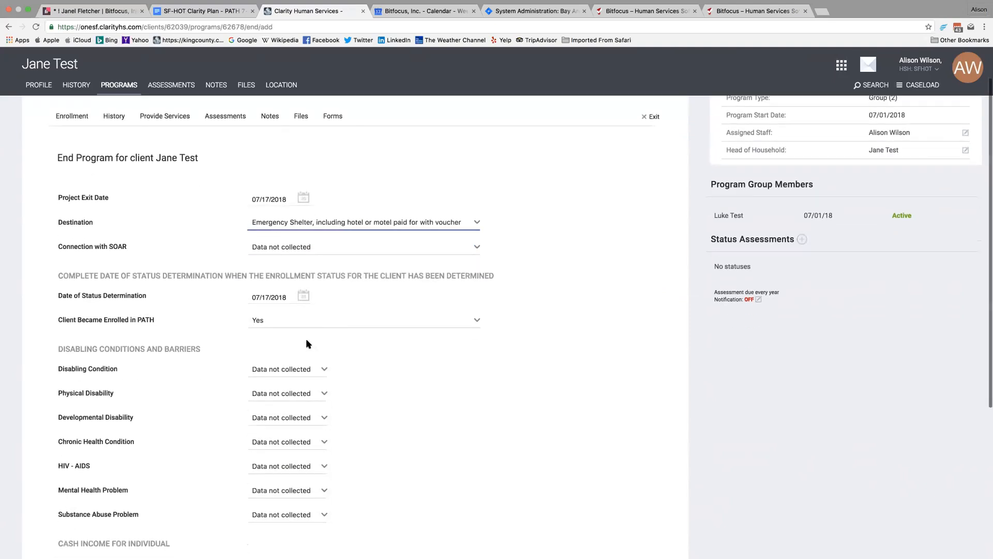
{"action": "scroll", "coordinate": [305, 333], "scroll_direction": "down", "scroll_amount": 1}
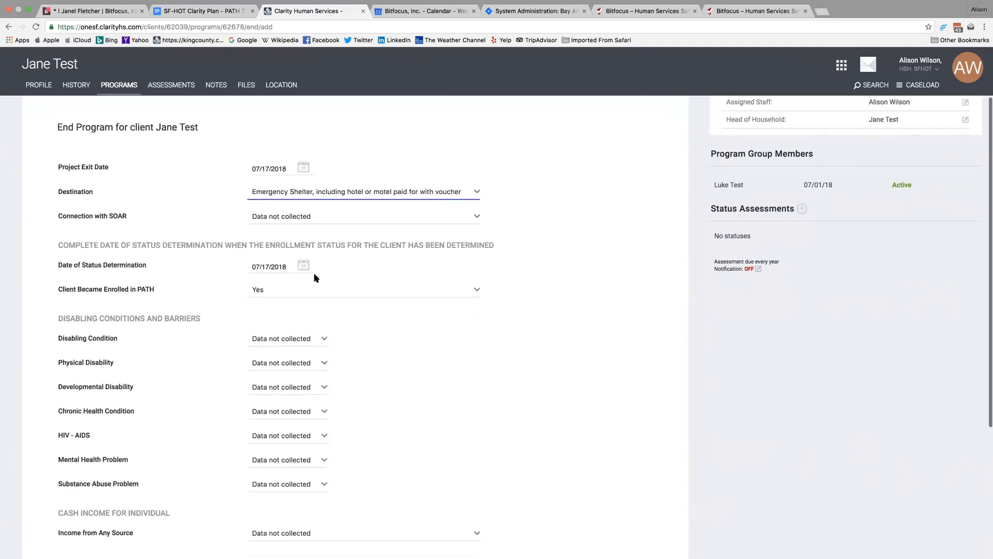
{"action": "scroll", "coordinate": [314, 277], "scroll_direction": "down", "scroll_amount": 1}
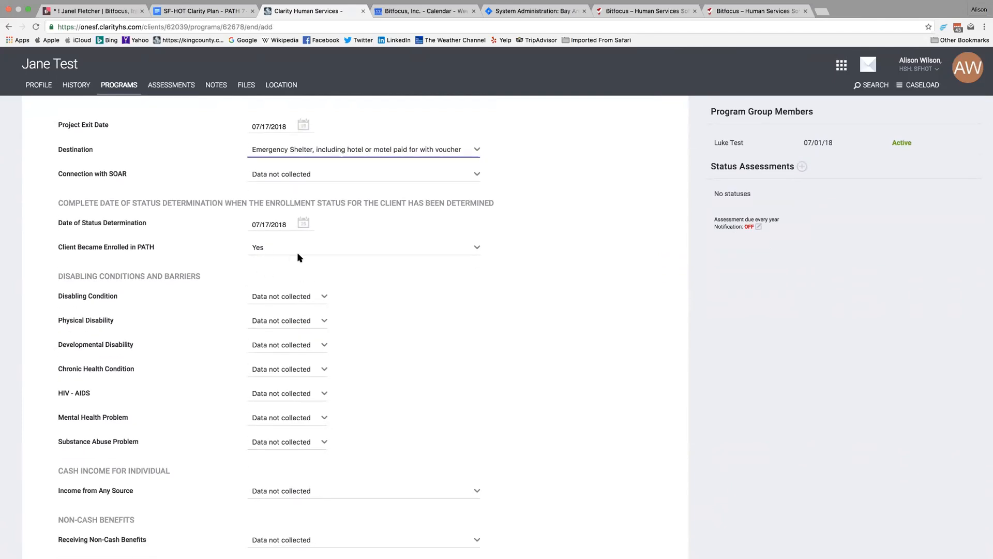
{"action": "scroll", "coordinate": [298, 257], "scroll_direction": "down", "scroll_amount": 5}
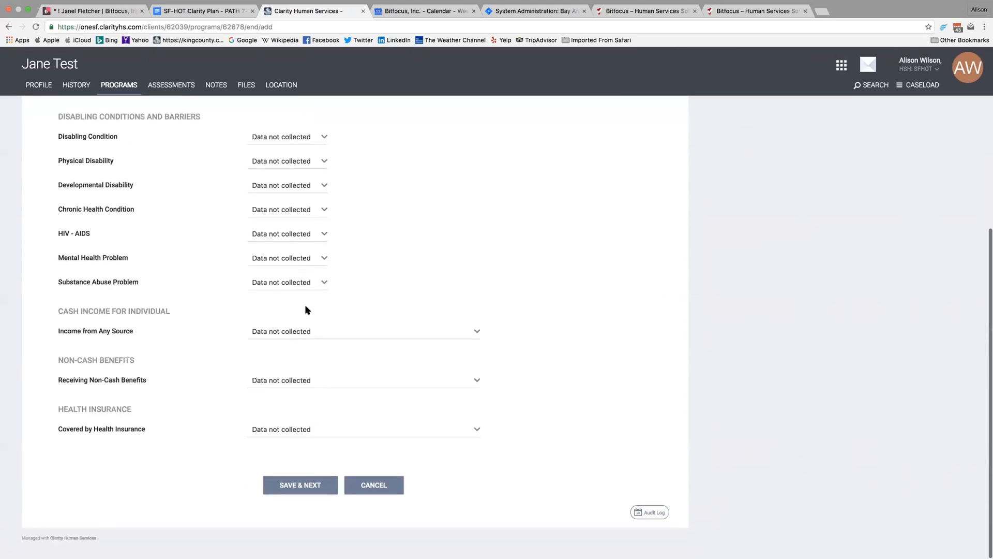
{"action": "left_click", "coordinate": [293, 485]}
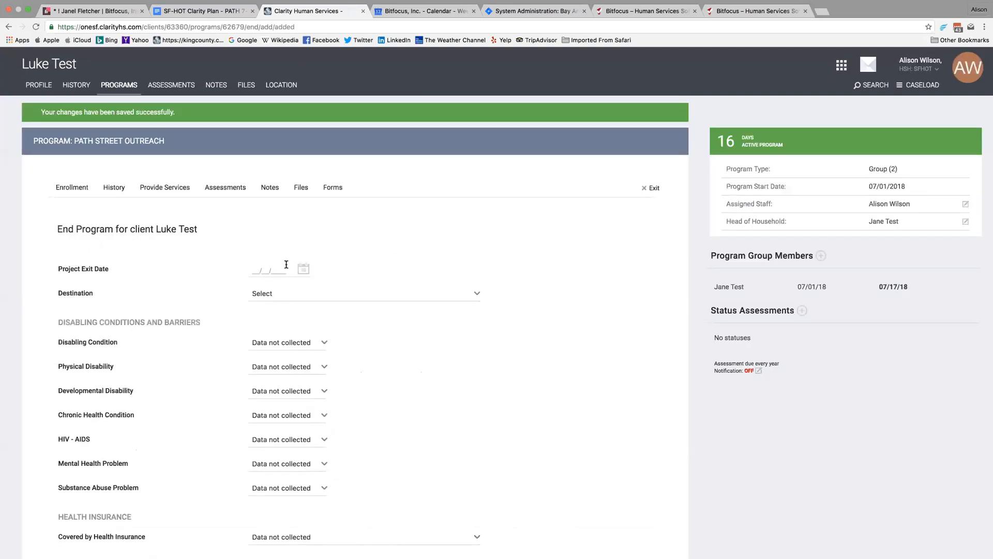
Set the son's Project Exit Date to 07/17/2018 and Destination to Emergency Shelter, including hotel or motel paid for with voucher.
{"action": "left_click", "coordinate": [304, 268]}
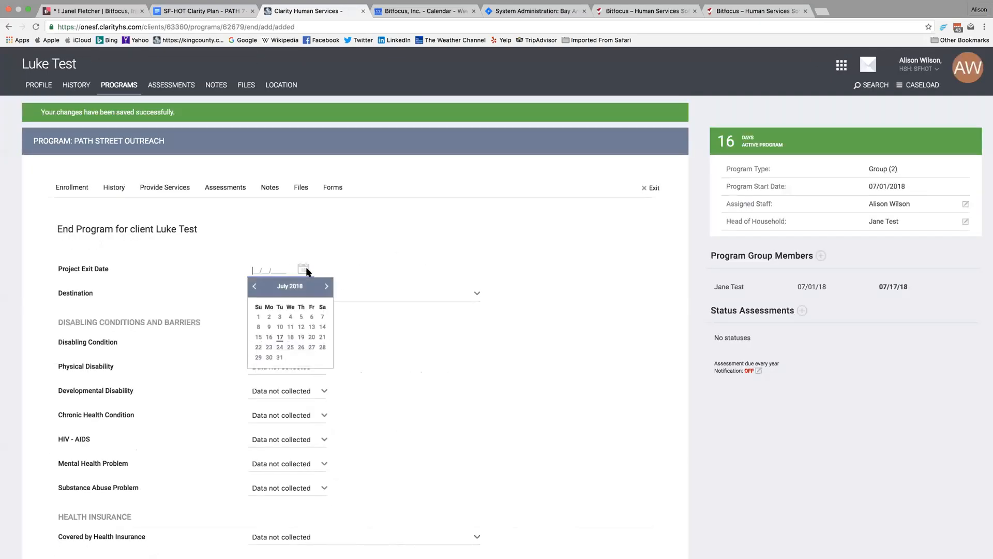
{"action": "left_click", "coordinate": [280, 337]}
{"action": "left_click", "coordinate": [286, 293]}
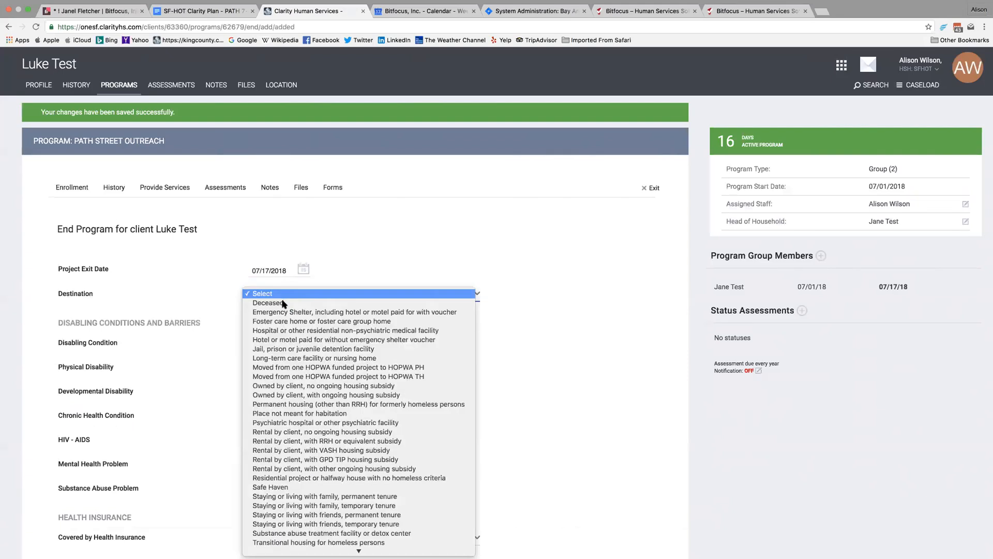
{"action": "left_click", "coordinate": [284, 311]}
{"action": "scroll", "coordinate": [283, 310], "scroll_direction": "down", "scroll_amount": 3}
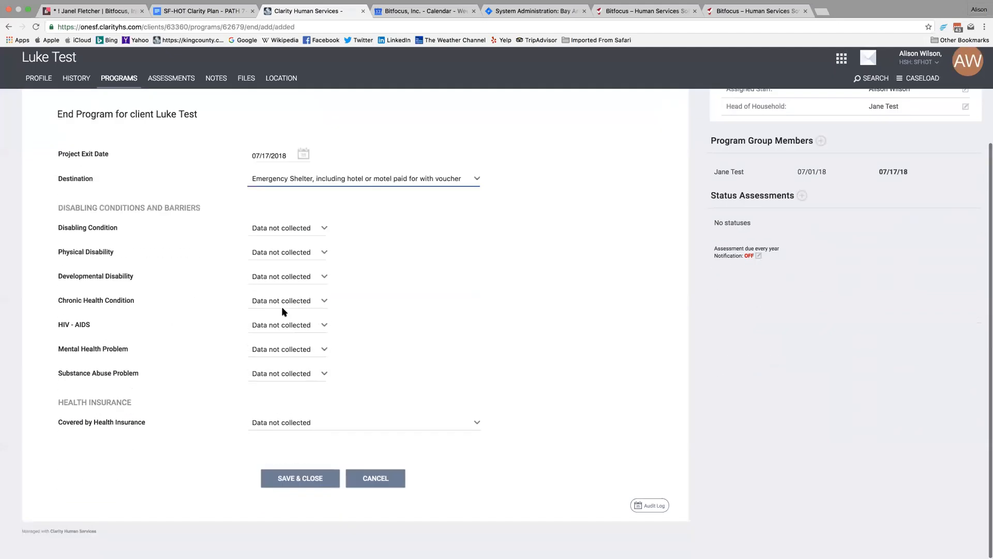